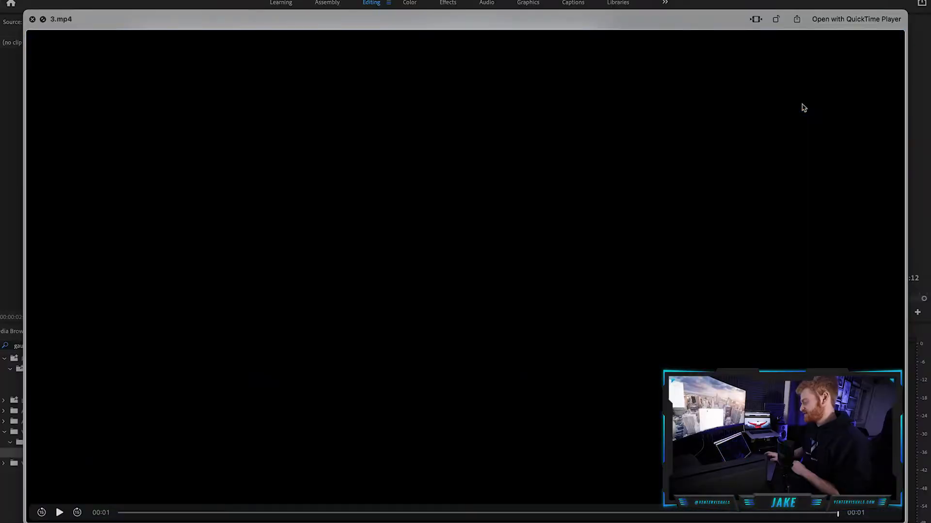
# Preview the clips in the 20 Light Leaks folder one after another to choose a light leak.
pyautogui.press('Down')
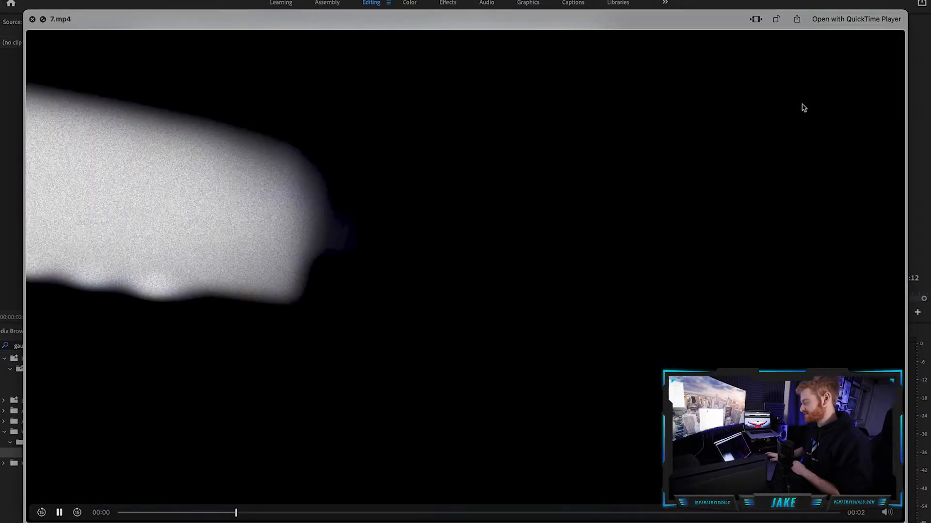
pyautogui.press('Down')
pyautogui.press('Down')
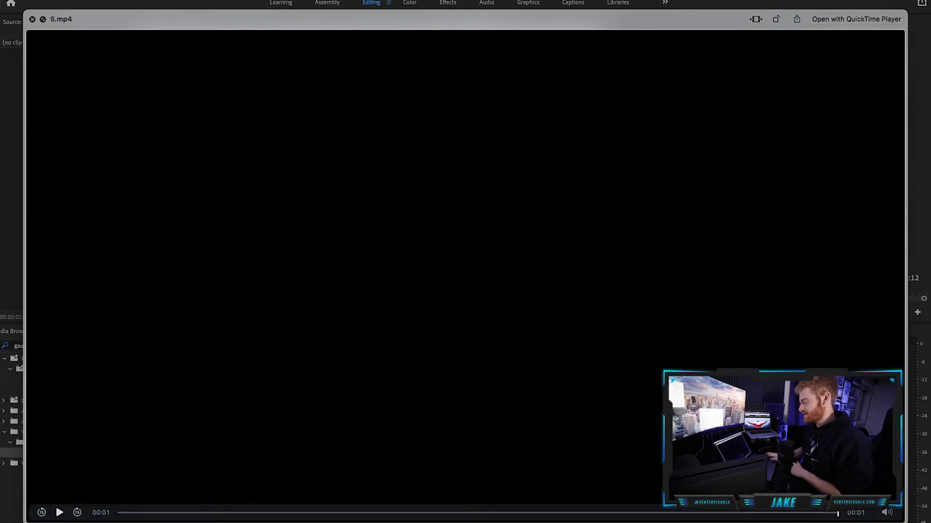
pyautogui.press('Down')
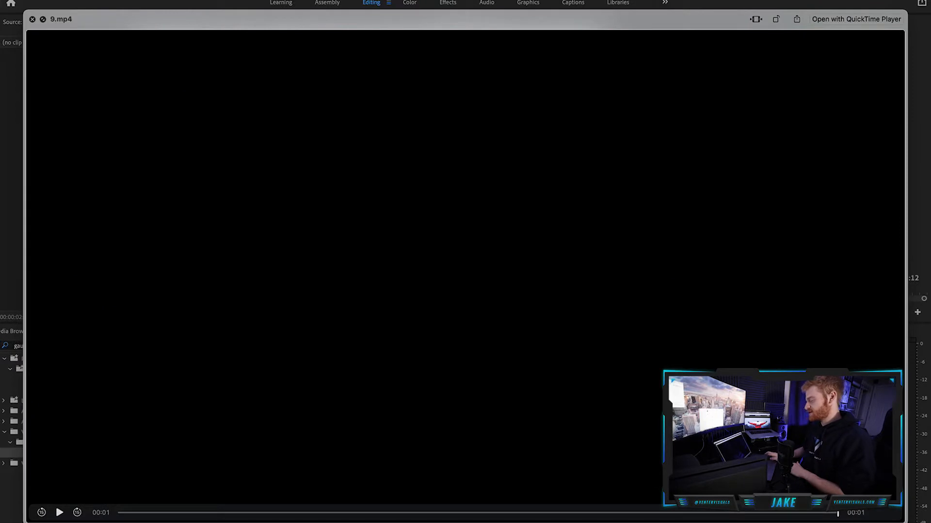
pyautogui.press('Down')
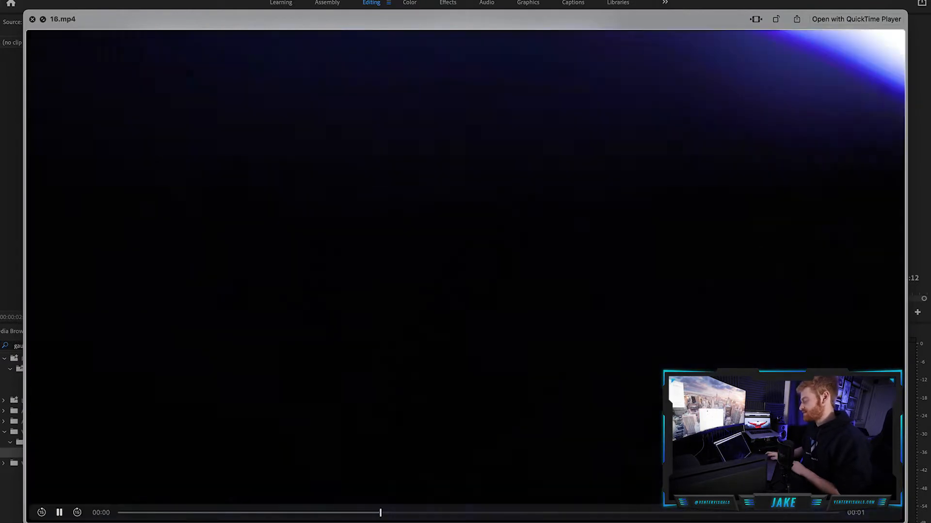
pyautogui.press('Down')
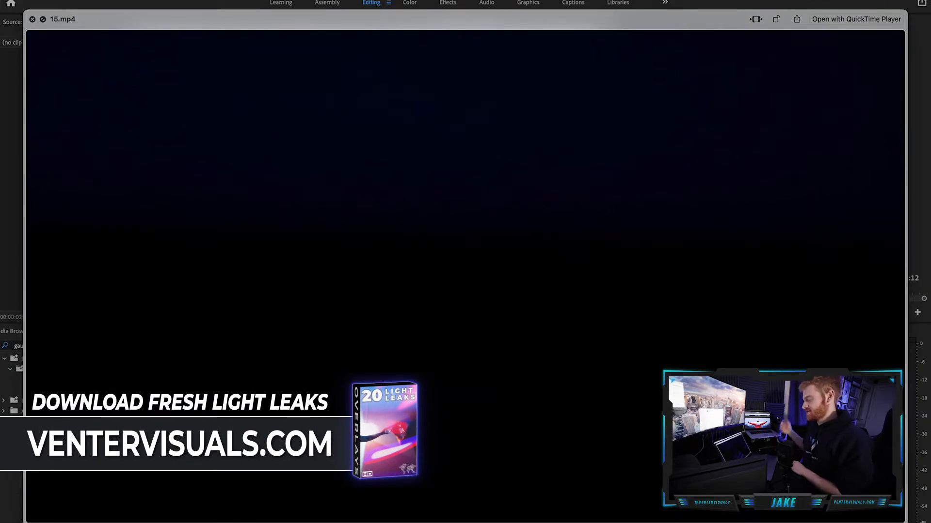
pyautogui.press('space')
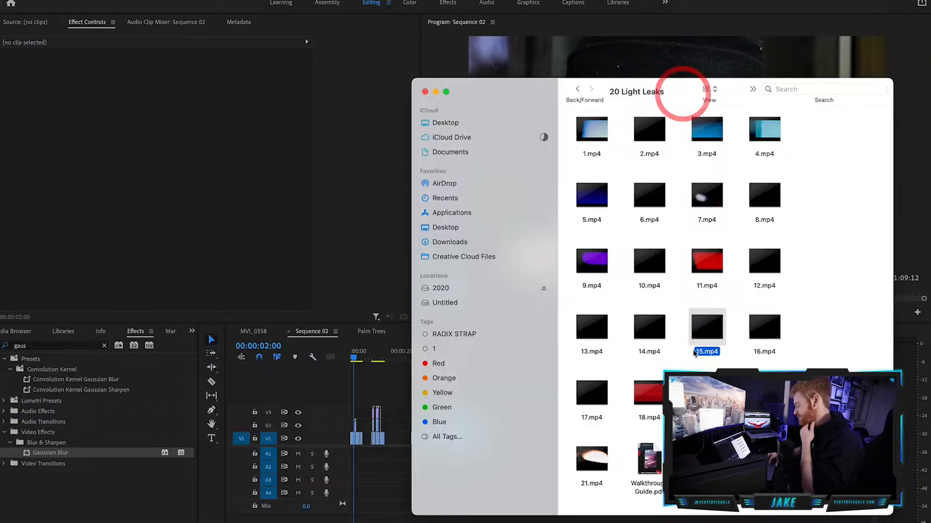
pyautogui.click(720, 398)
pyautogui.press('space')
# Preview 16.mp4, import it into the project, and place it on V3 above the first clip of Sequence 02.
pyautogui.press('space')
pyautogui.click(768, 341)
pyautogui.press('space')
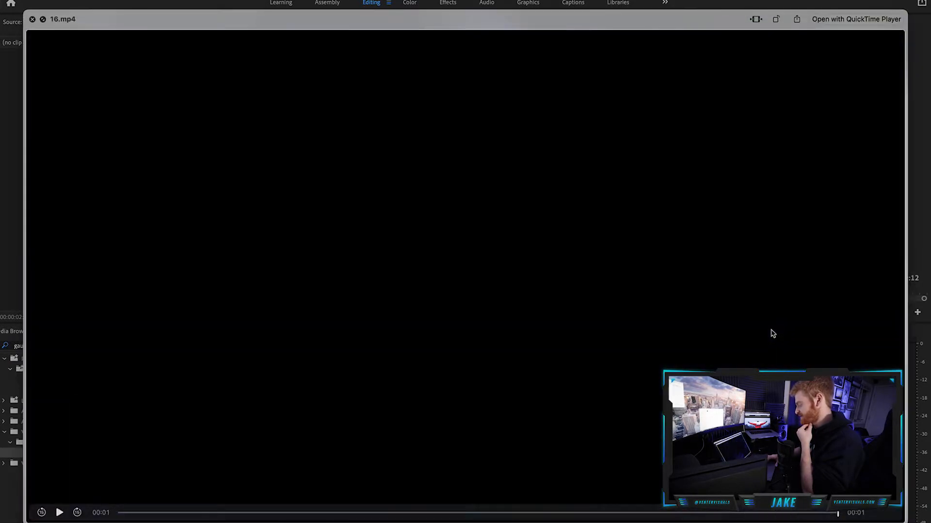
pyautogui.press('space')
pyautogui.press('space')
pyautogui.press('space')
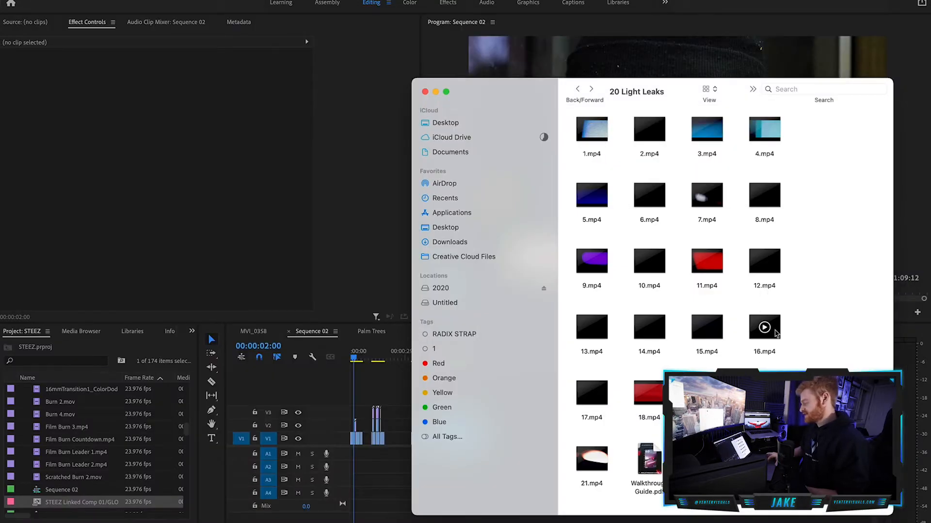
pyautogui.moveTo(83, 481); pyautogui.dragTo(92, 487)
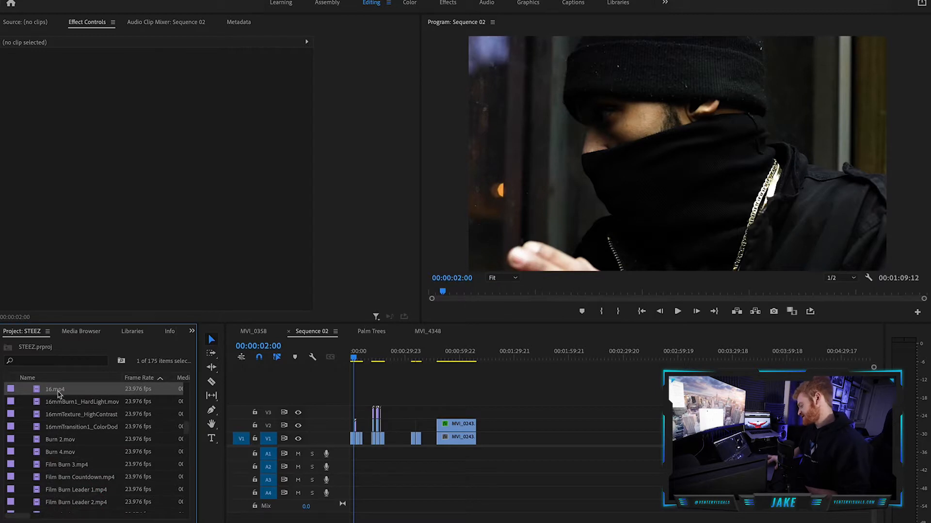
pyautogui.moveTo(56, 392); pyautogui.dragTo(382, 406)
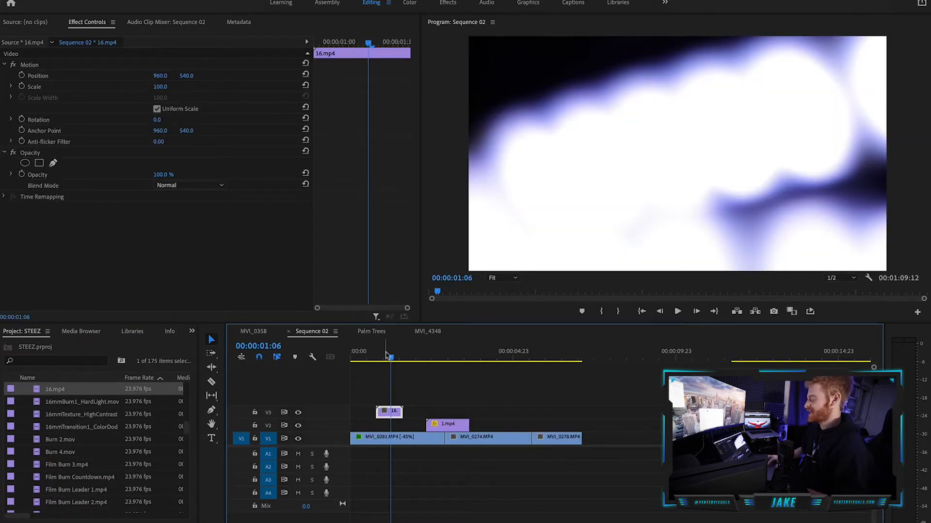
pyautogui.moveTo(387, 357); pyautogui.dragTo(385, 357)
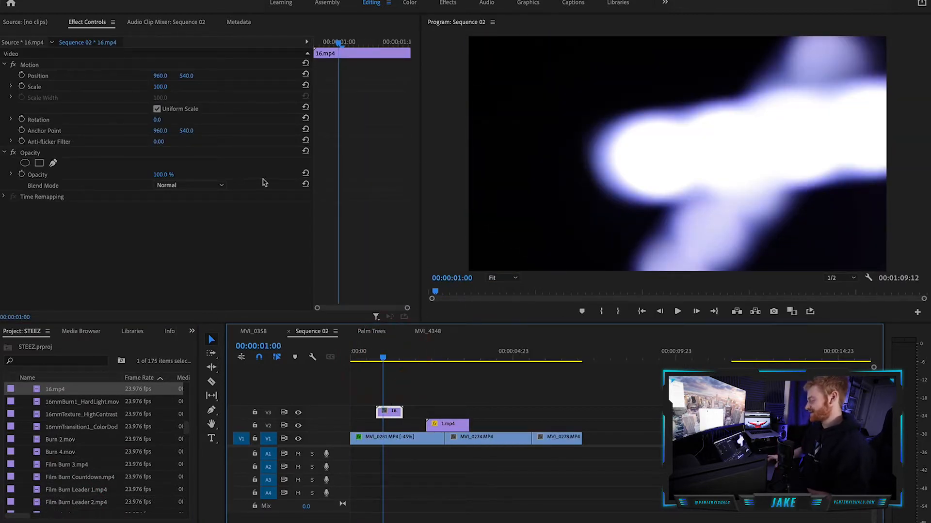
# Set the blend mode of the 16.mp4 light leak to Screen and scrub through the overlay.
pyautogui.click(196, 186)
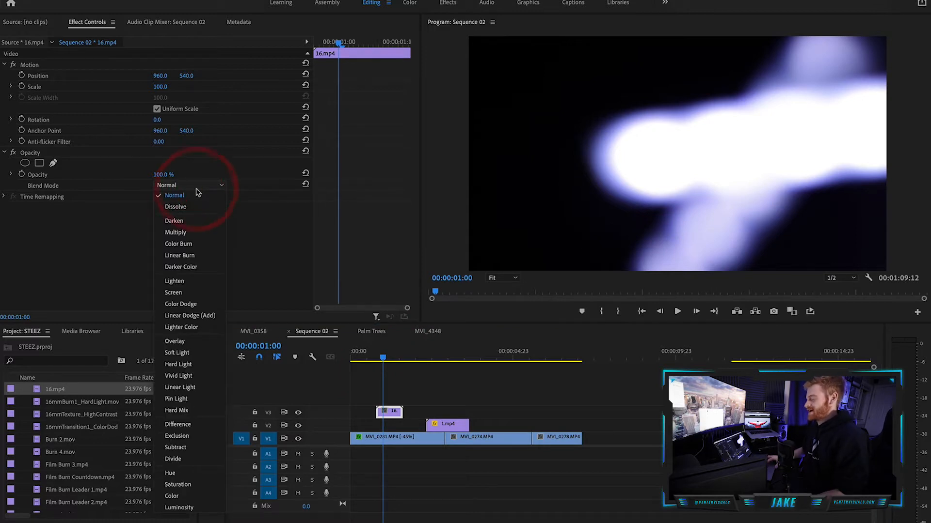
pyautogui.click(174, 293)
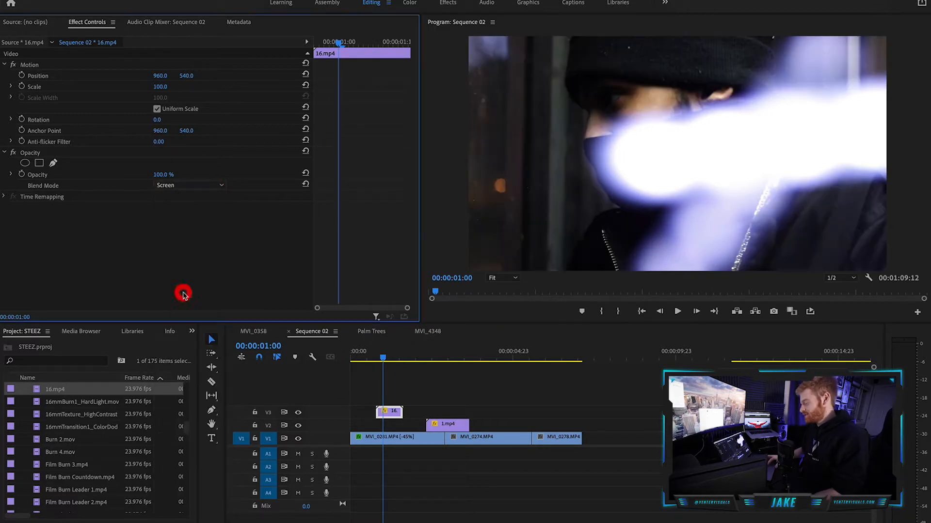
pyautogui.moveTo(383, 358); pyautogui.dragTo(449, 369)
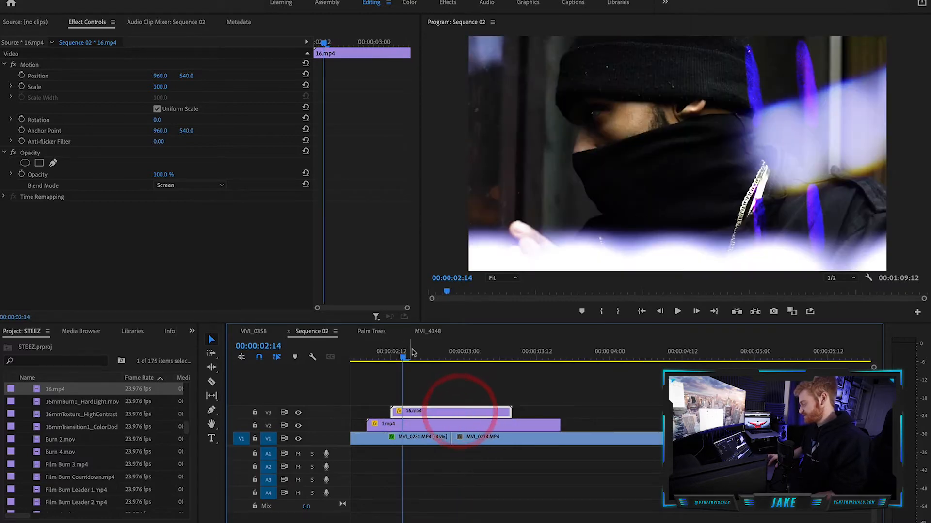
# Position 16.mp4 over the cut before MVI_0274.MP4, split it at that cut, and play back the transition.
pyautogui.moveTo(411, 353); pyautogui.dragTo(454, 358)
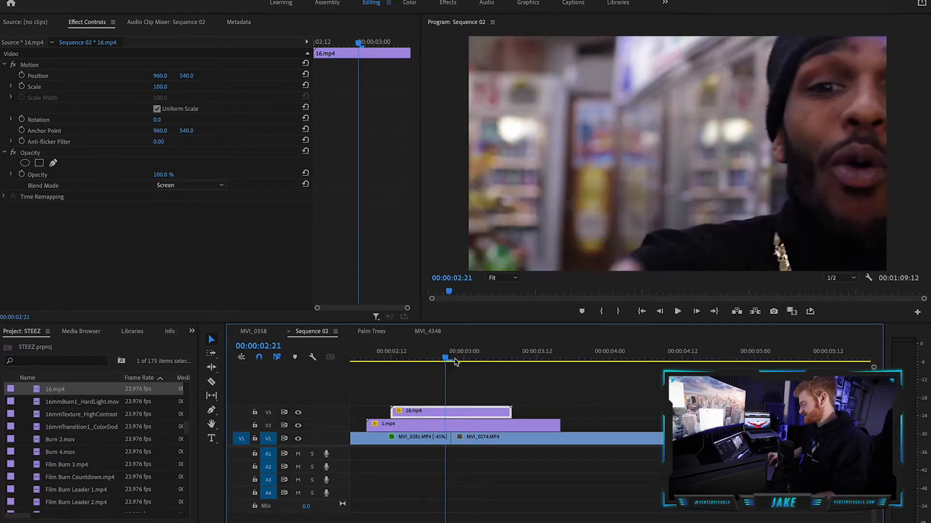
pyautogui.moveTo(442, 412); pyautogui.dragTo(472, 411)
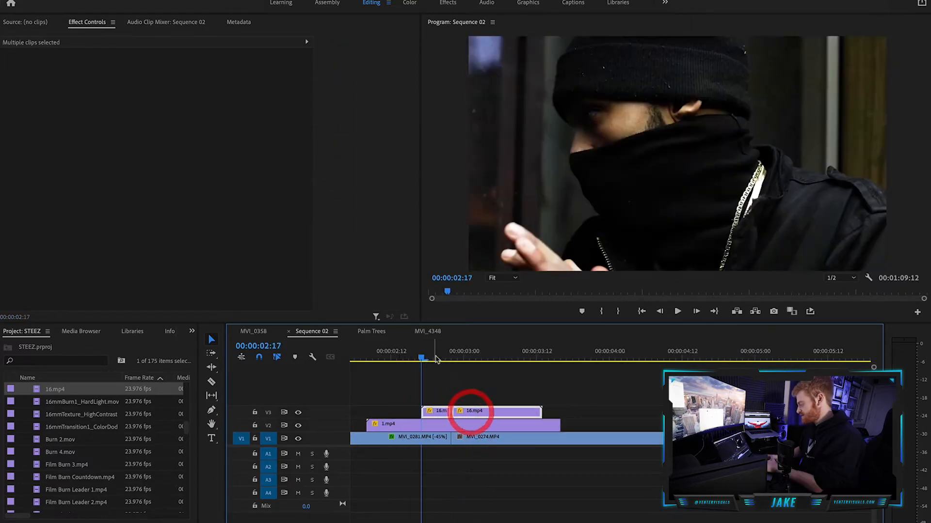
pyautogui.moveTo(430, 354); pyautogui.dragTo(347, 370)
pyautogui.click(346, 369)
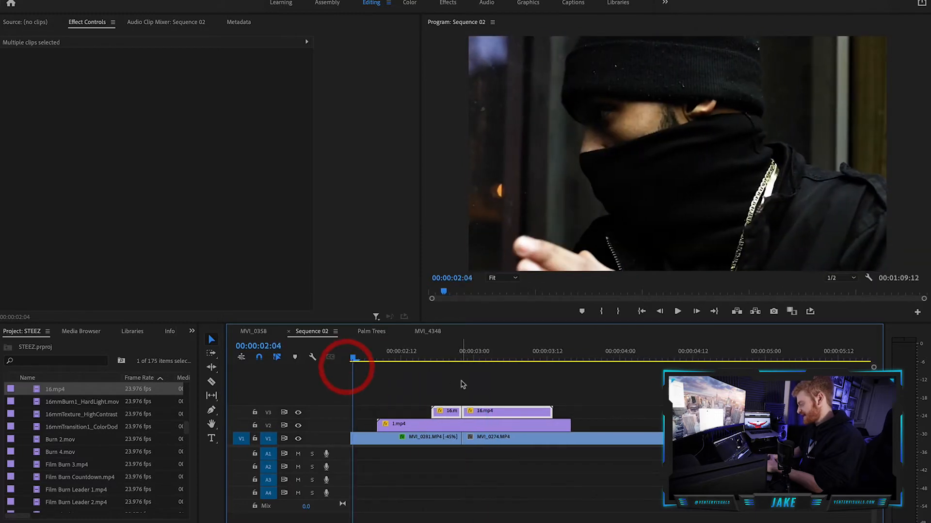
pyautogui.press('space')
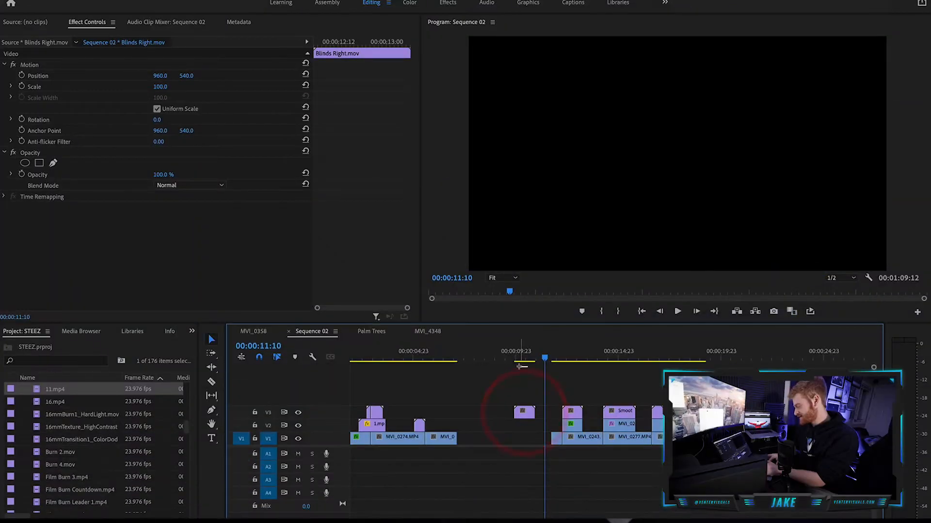
# Preview the standalone Blinds Right.mov matte on V3 at about 10 seconds in the sequence.
pyautogui.moveTo(519, 360); pyautogui.dragTo(524, 358)
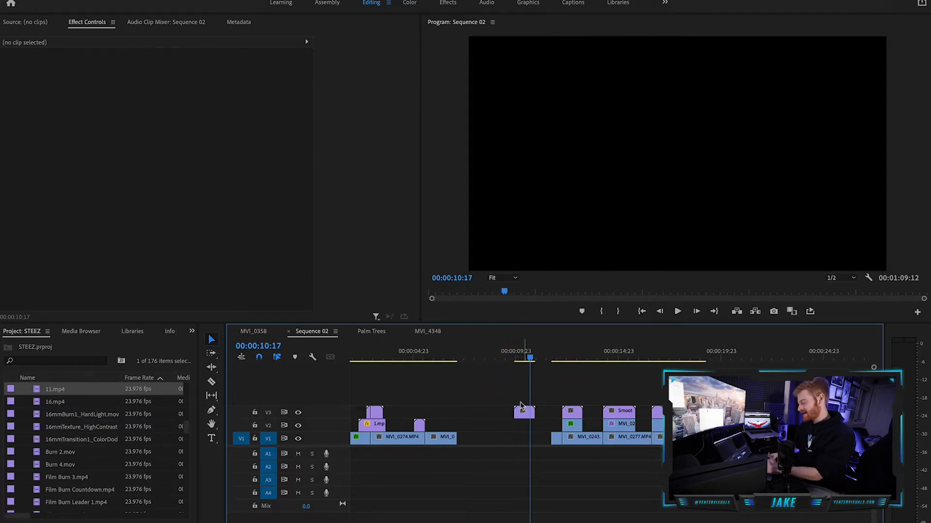
pyautogui.click(522, 410)
pyautogui.click(526, 357)
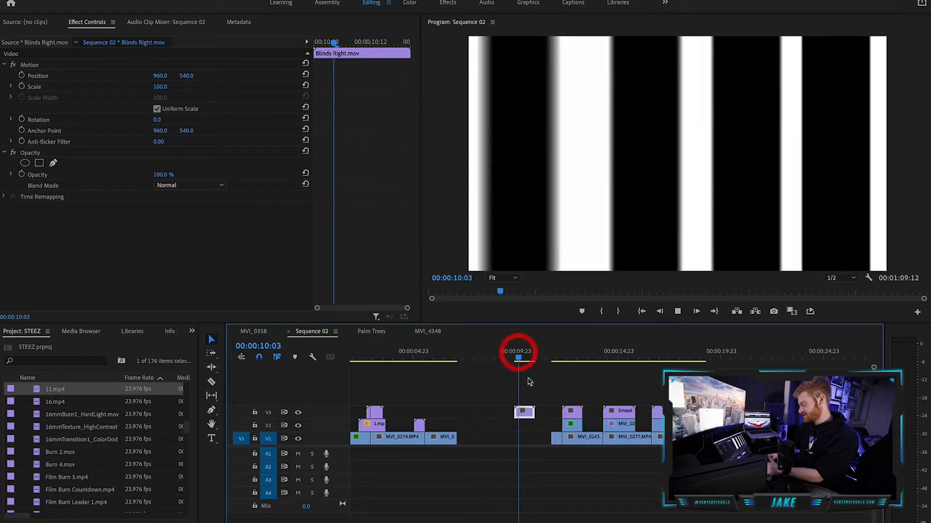
# Move the standalone Blinds Right.mov onto V4 above the stack with MVI_0243.MP4, check it there, and delete it.
pyautogui.moveTo(572, 405); pyautogui.dragTo(572, 398)
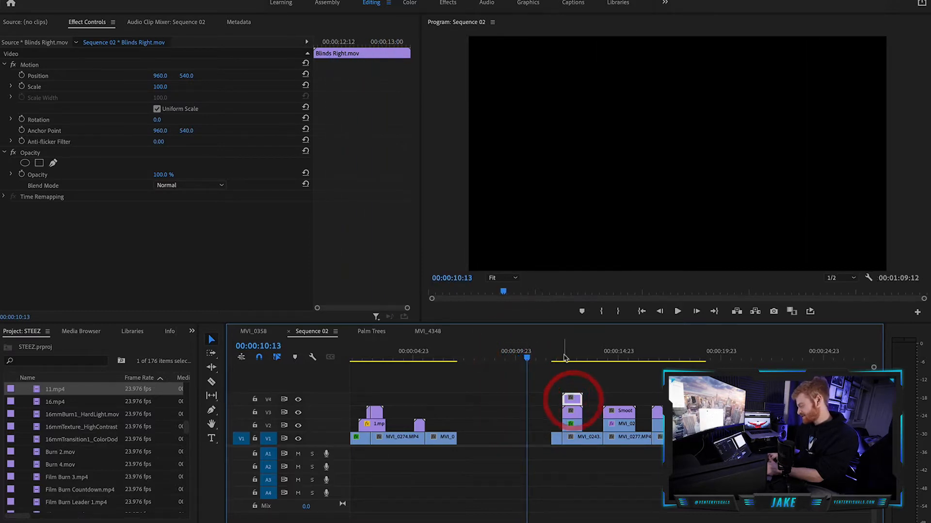
pyautogui.click(567, 359)
pyautogui.click(569, 359)
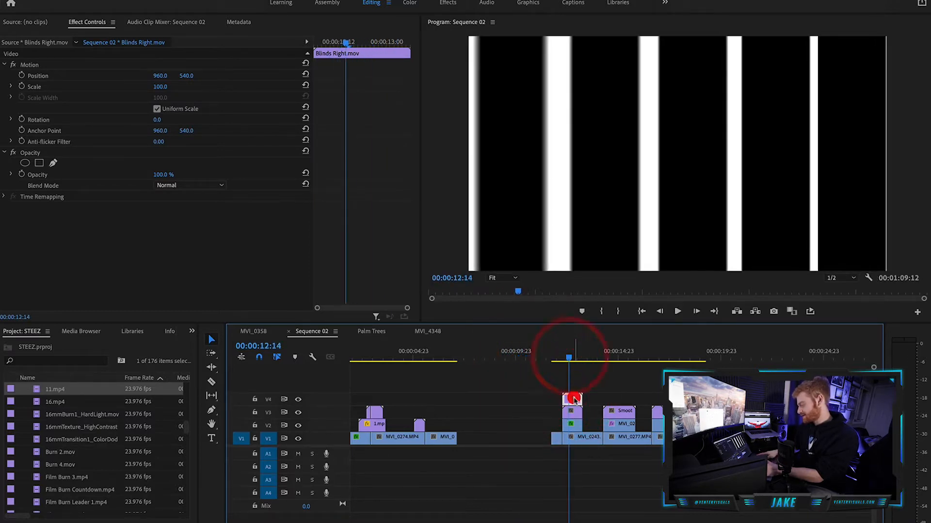
pyautogui.press('Delete')
# Play back the finished blinds transition from MVI_0241.MP4 to MVI_0243.MP4.
pyautogui.click(554, 358)
pyautogui.scroll(6, 561, 400)
pyautogui.scroll(-1, 561, 402)
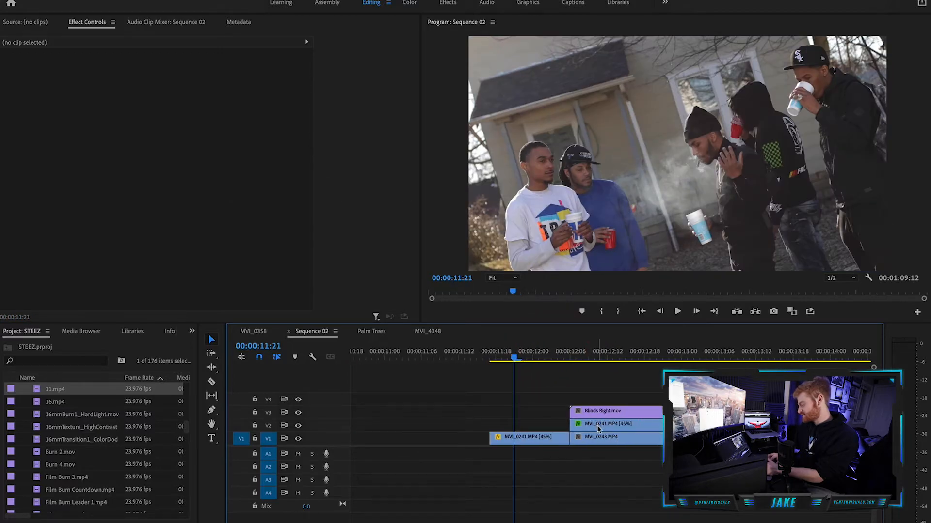
pyautogui.press('space')
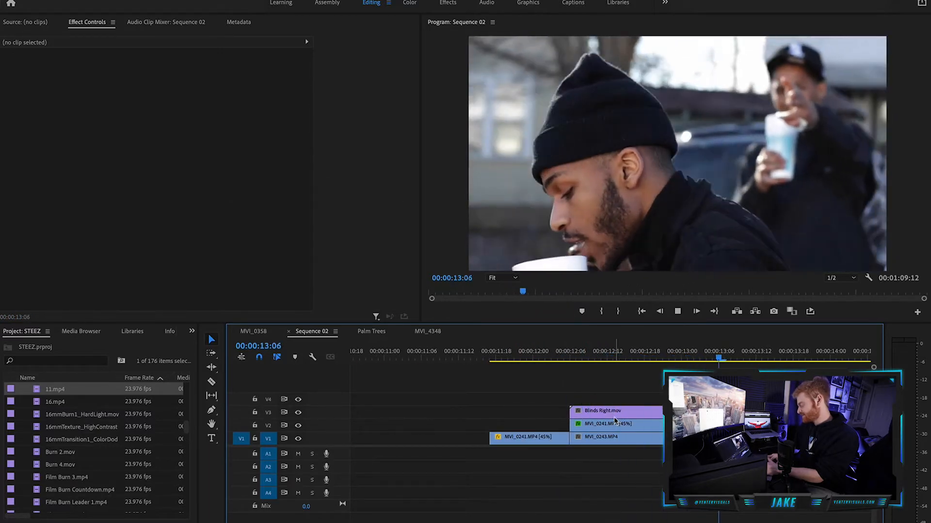
# Delete the MVI_0241.MP4 segment beneath Blinds Right.mov and move the remaining MVI_0241.MP4 clip from V1 up to V2.
pyautogui.scroll(-2, 615, 421)
pyautogui.click(623, 425)
pyautogui.press('Delete')
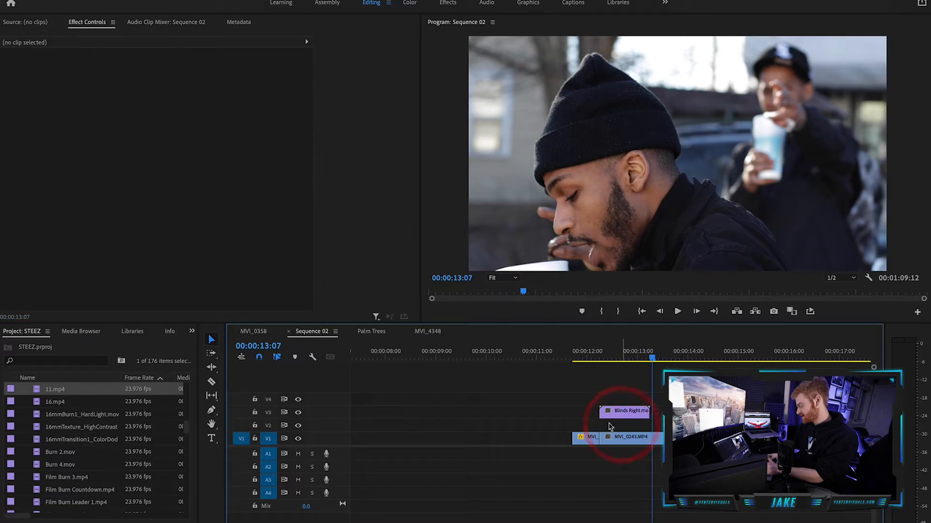
pyautogui.click(589, 439)
pyautogui.moveTo(589, 438); pyautogui.dragTo(587, 426)
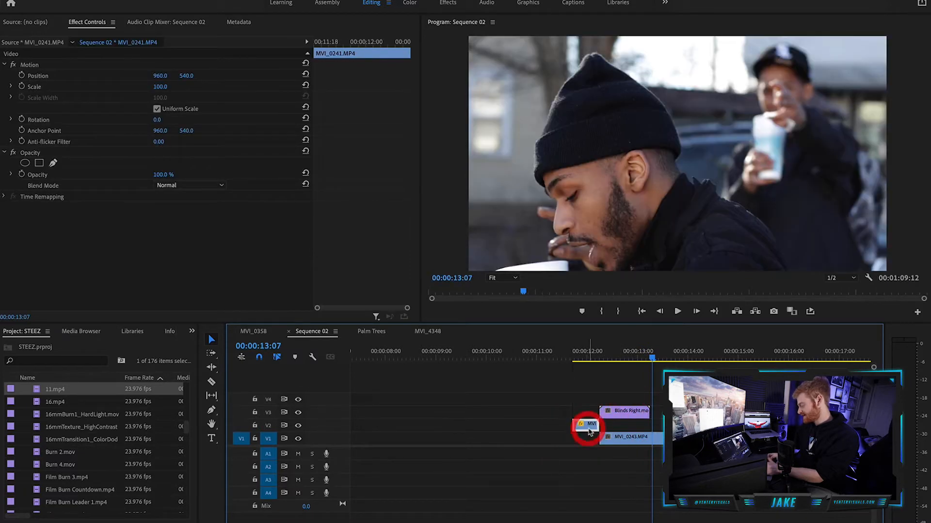
# Scrub through the plain cut from MVI_0241.MP4 to MVI_0243.MP4.
pyautogui.click(581, 358)
pyautogui.moveTo(583, 356); pyautogui.dragTo(698, 369)
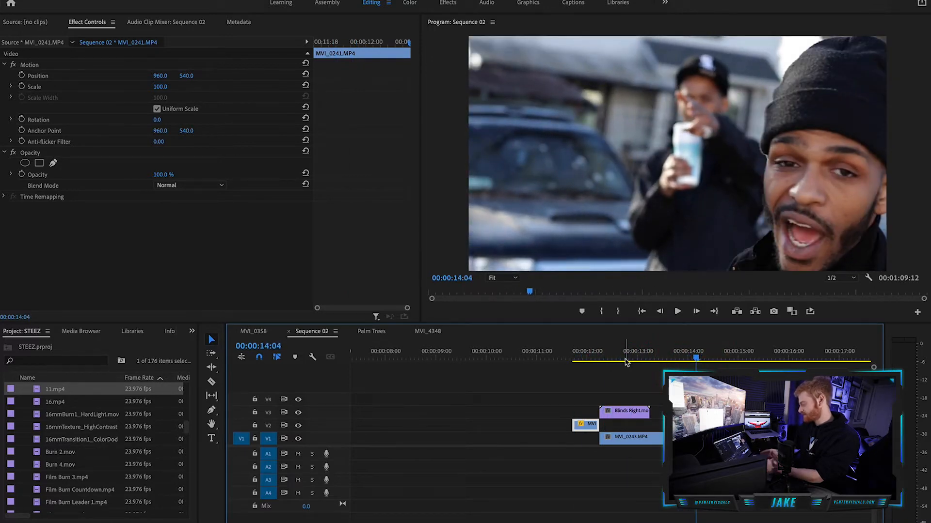
pyautogui.click(578, 356)
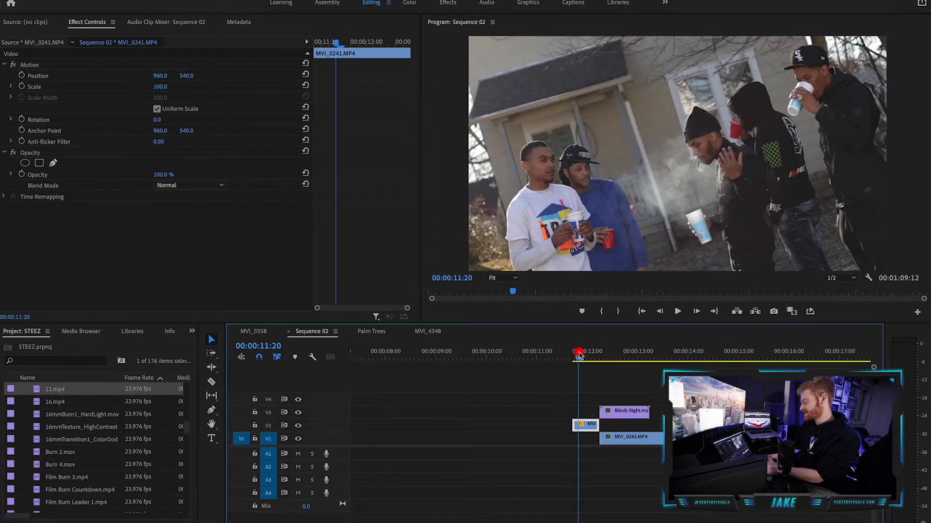
# Replace Blinds Right.mov on V3 with Crinkle 1.mov from the Matte Transitions folder, starting at the cut to MVI_0243.MP4.
pyautogui.click(626, 411)
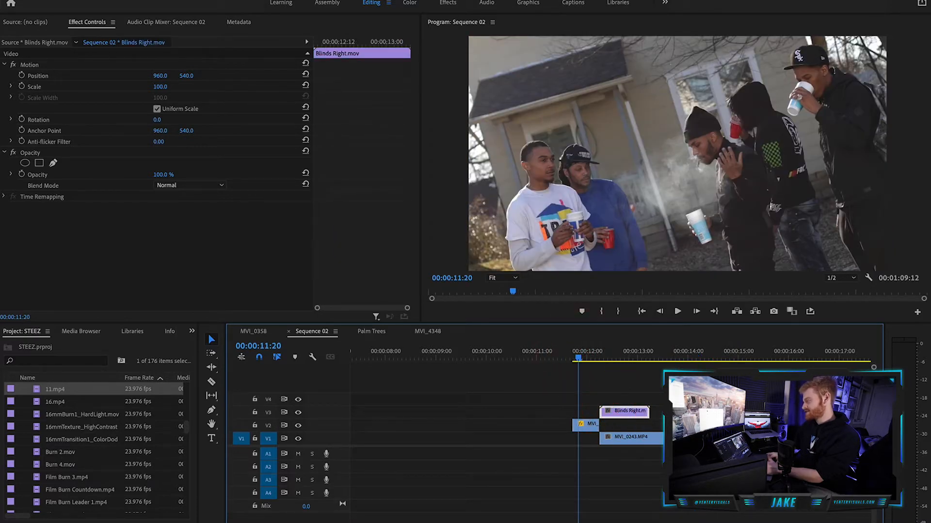
pyautogui.moveTo(499, 215); pyautogui.dragTo(472, 57)
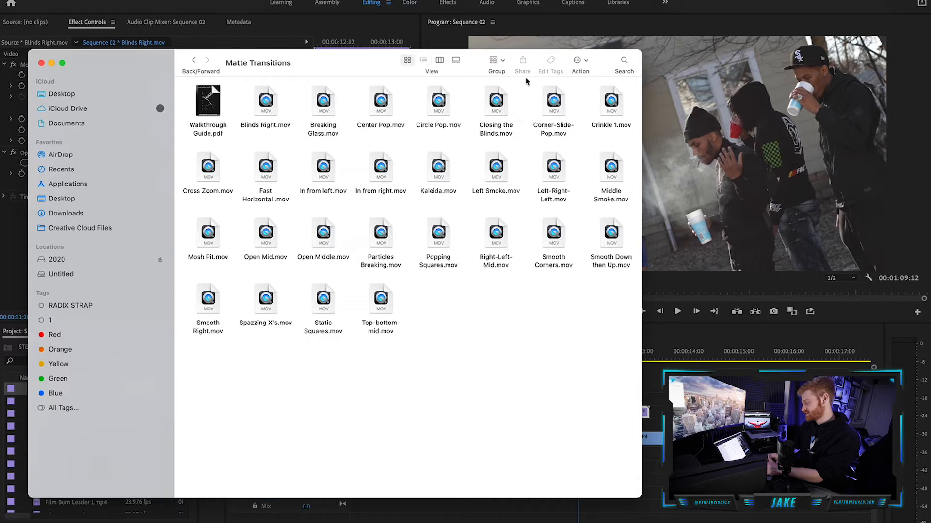
pyautogui.moveTo(610, 107); pyautogui.dragTo(611, 409)
pyautogui.click(669, 378)
pyautogui.press('Delete')
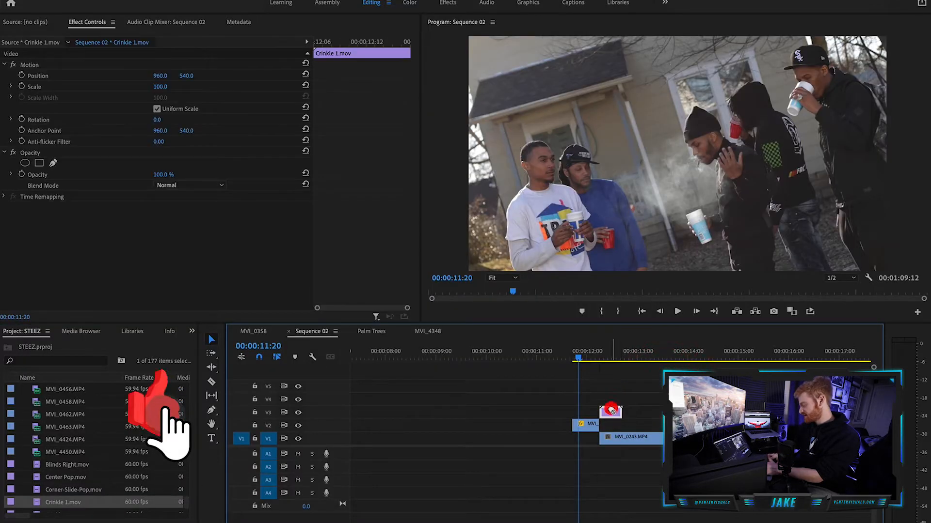
# Check the Crinkle 1.mov matte at 00:00:12:09 and extend MVI_0241.MP4 on V2 to the matte's end.
pyautogui.click(608, 357)
pyautogui.moveTo(609, 359); pyautogui.dragTo(605, 359)
pyautogui.moveTo(589, 425); pyautogui.dragTo(590, 439)
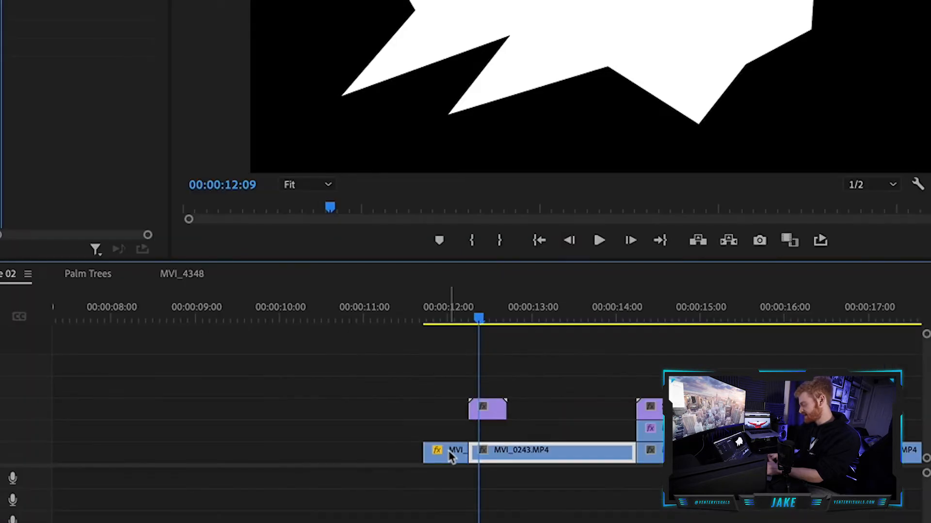
pyautogui.moveTo(450, 457); pyautogui.dragTo(504, 432)
# Split MVI_0241.MP4 where Crinkle 1.mov begins and move the part before the matte down to V1.
pyautogui.click(488, 407)
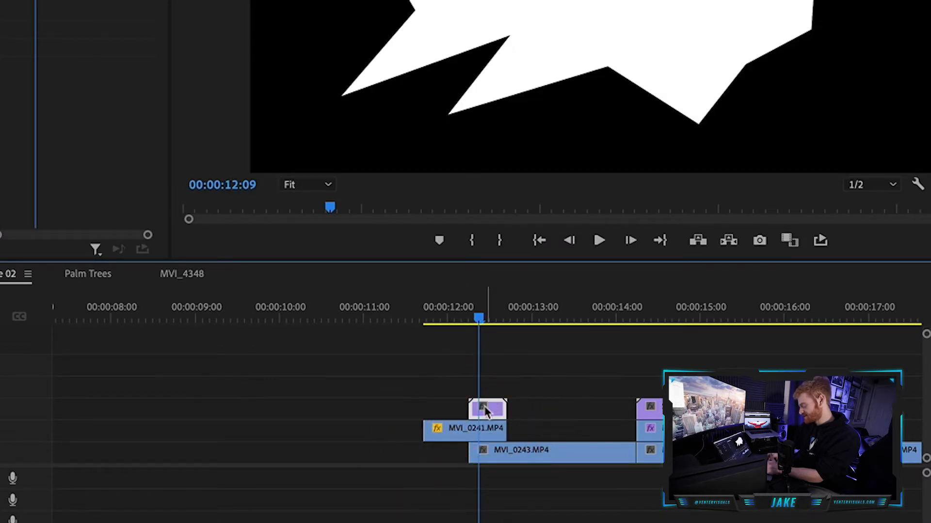
pyautogui.click(466, 434)
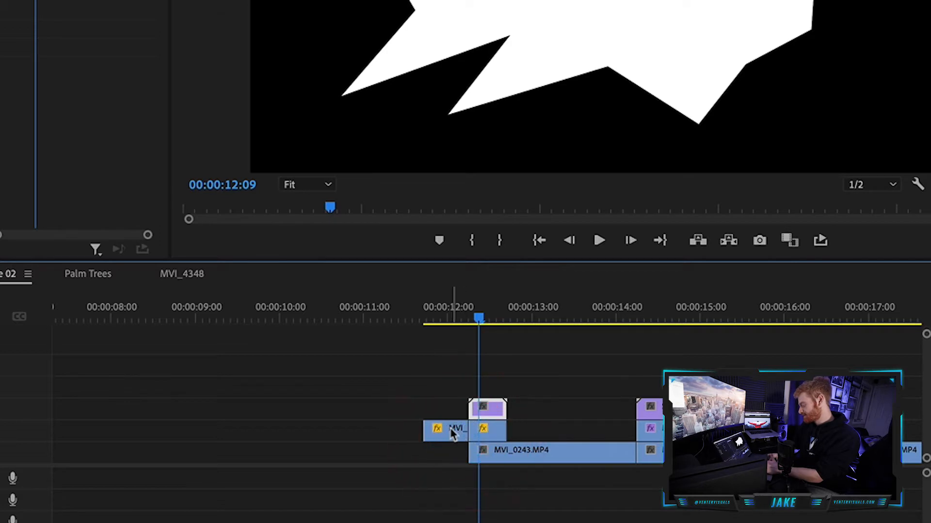
pyautogui.moveTo(451, 432); pyautogui.dragTo(448, 454)
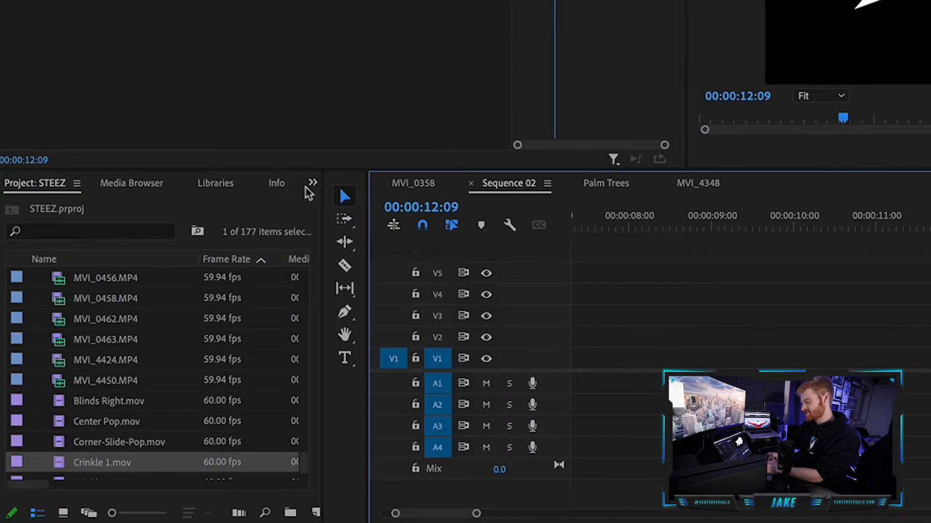
# Search the effects for "track" and apply Track Matte Key to the MVI_0241.MP4 segment beneath Crinkle 1.mov.
pyautogui.click(313, 183)
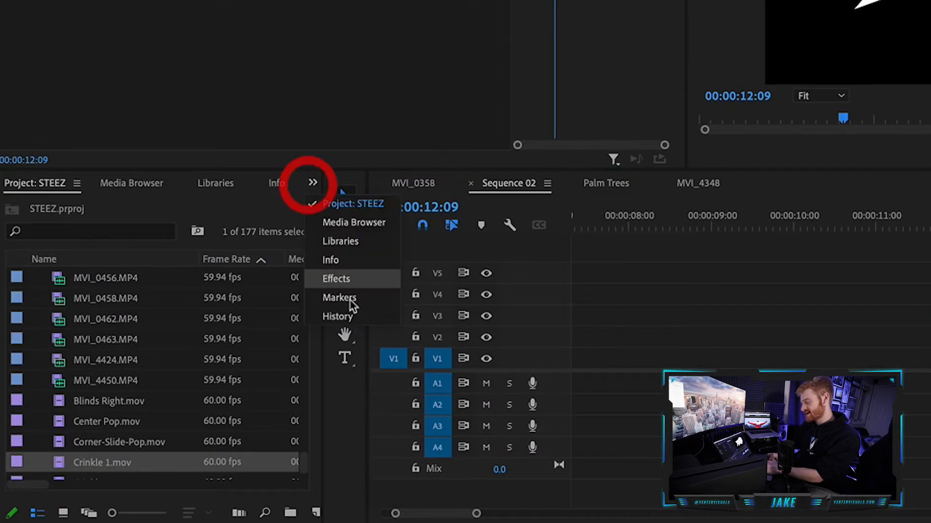
pyautogui.click(347, 276)
pyautogui.click(115, 206)
pyautogui.write('tran')
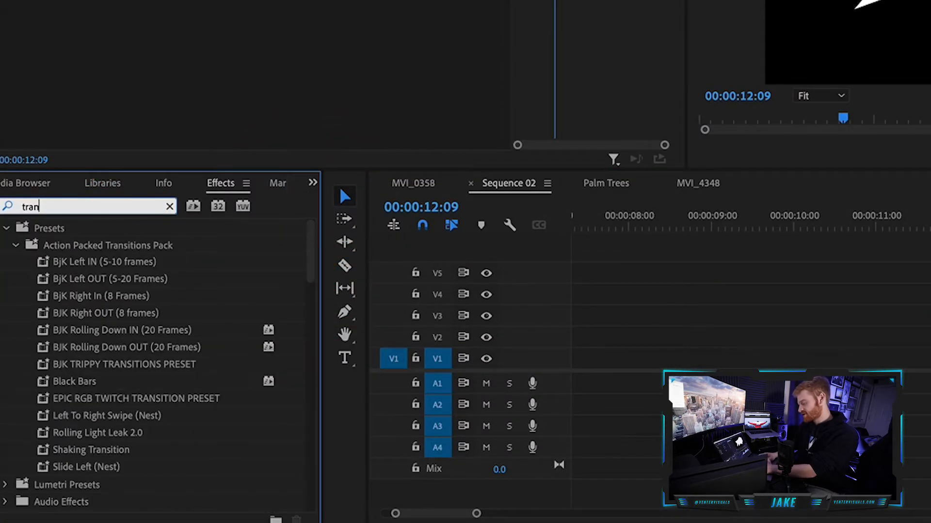
pyautogui.press('BackSpace')
pyautogui.write('ck')
pyautogui.moveTo(93, 336); pyautogui.dragTo(930, 354)
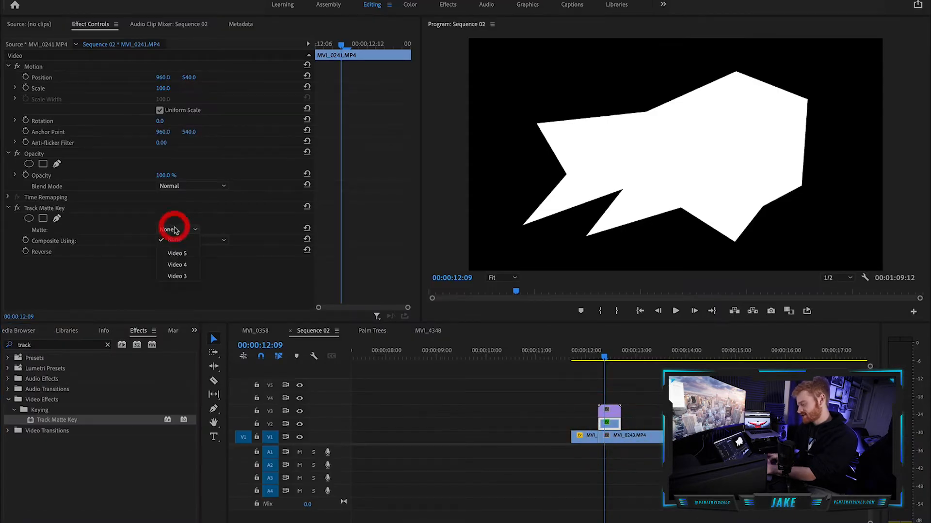
# Set the Track Matte Key on the MVI_0241.MP4 segment to use Video 3 as the matte, composited using Matte Luma.
pyautogui.click(185, 277)
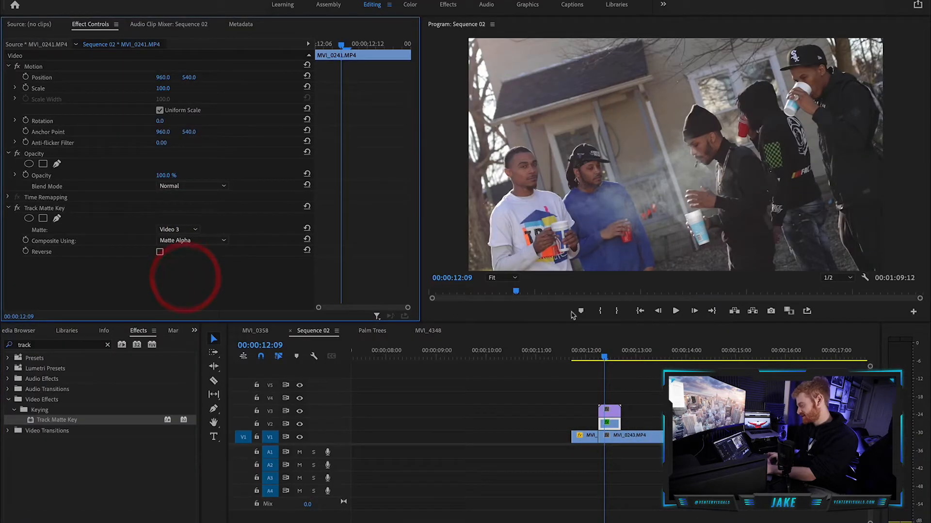
pyautogui.click(608, 408)
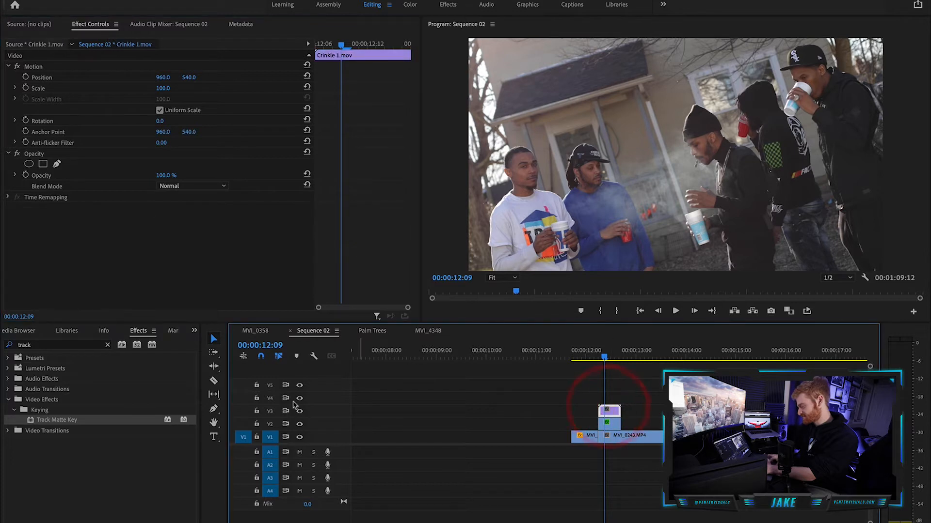
pyautogui.click(203, 240)
pyautogui.click(183, 261)
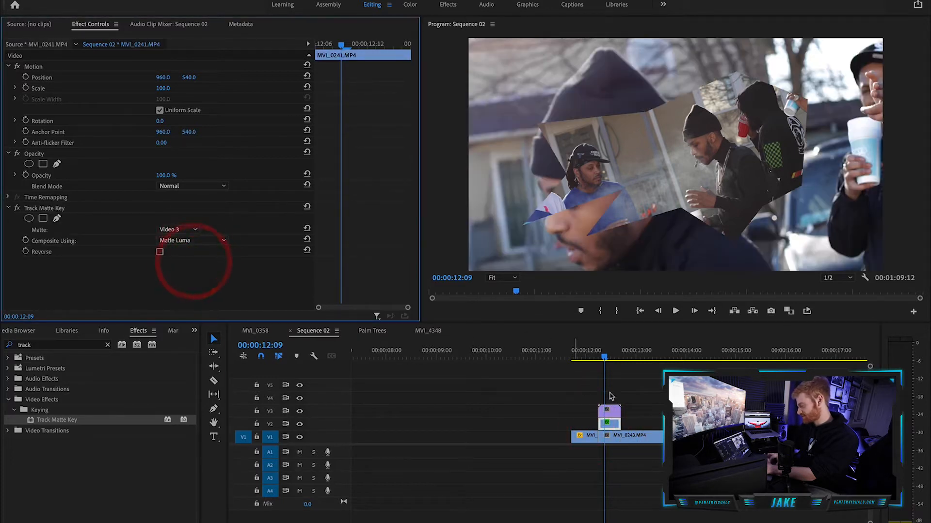
# Play back the Crinkle 1.mov matte transition from MVI_0241.MP4 into MVI_0243.MP4 to review it.
pyautogui.click(580, 352)
pyautogui.press('space')
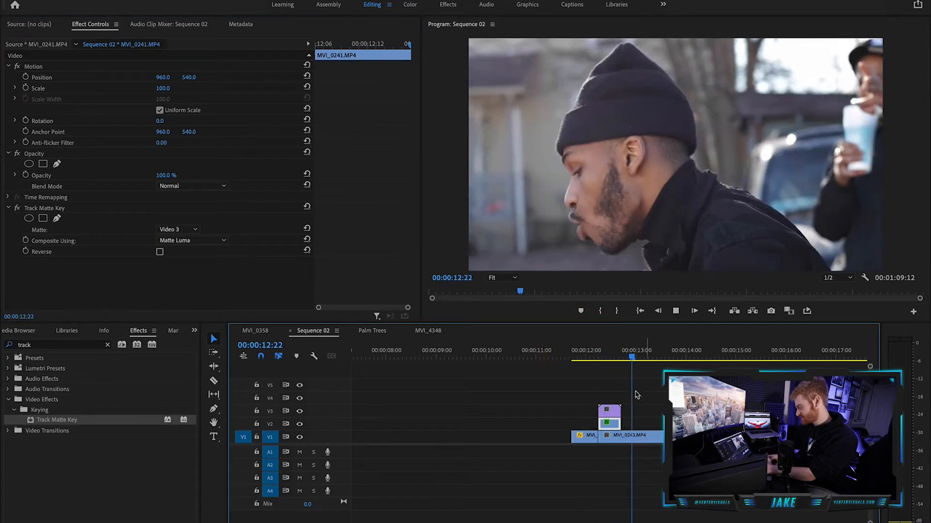
pyautogui.click(594, 357)
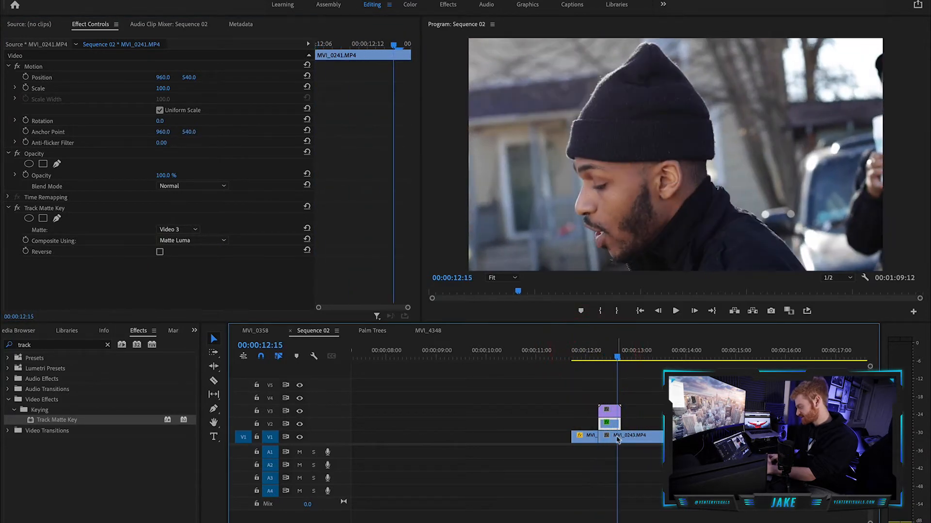
pyautogui.click(616, 439)
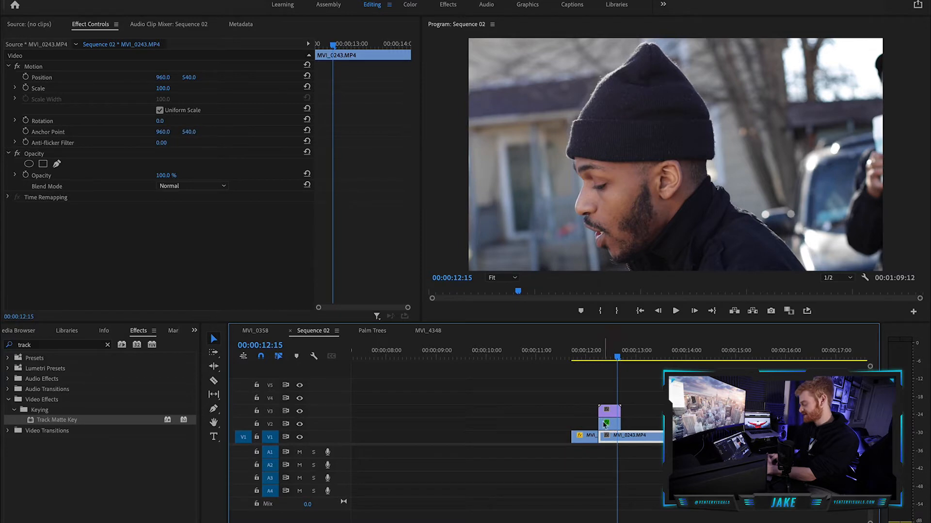
pyautogui.click(589, 355)
pyautogui.press('space')
pyautogui.click(742, 391)
pyautogui.press('-')
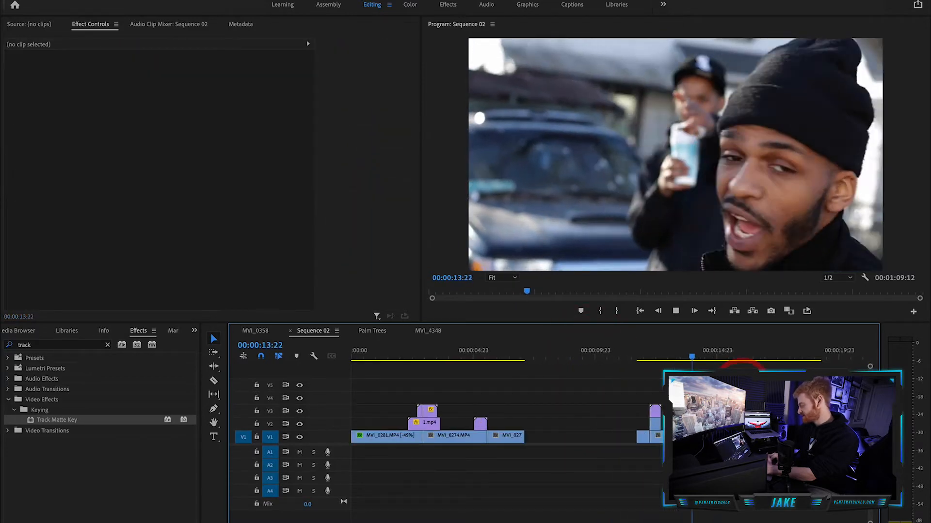
pyautogui.press('=')
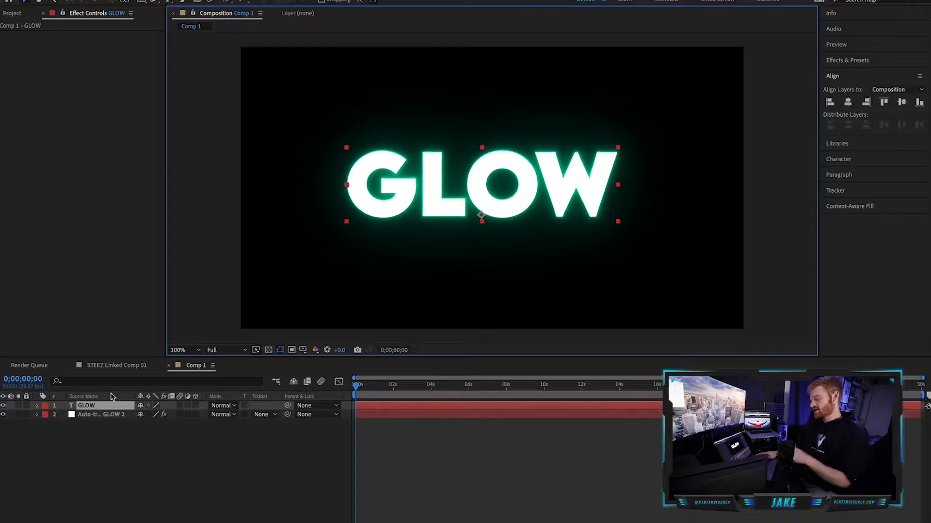
# Switch to After Effects and clear Comp 1 by deleting its existing layers, including Auto-traced GLOW 2.
pyautogui.press('Delete')
pyautogui.click(93, 405)
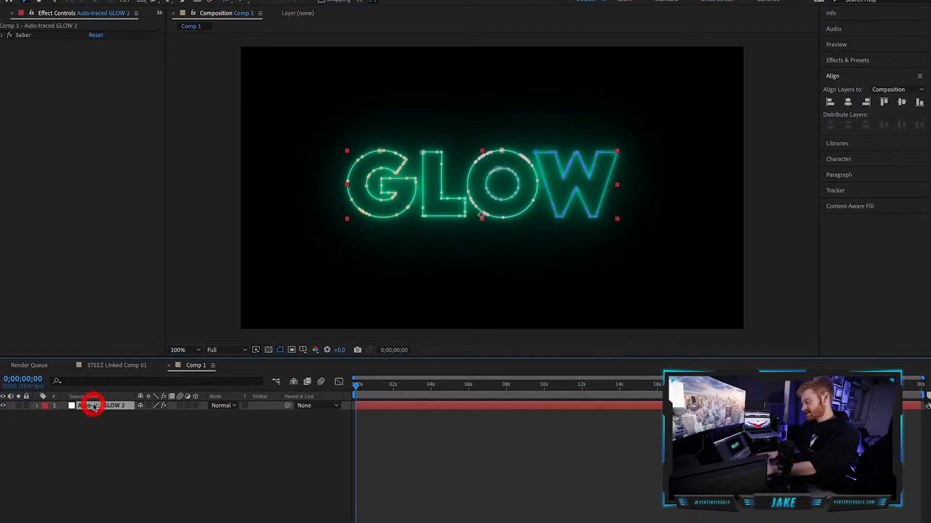
pyautogui.press('Delete')
# Create a new text layer in Comp 1 reading "GLOW".
pyautogui.rightClick(124, 422)
pyautogui.moveTo(145, 429)
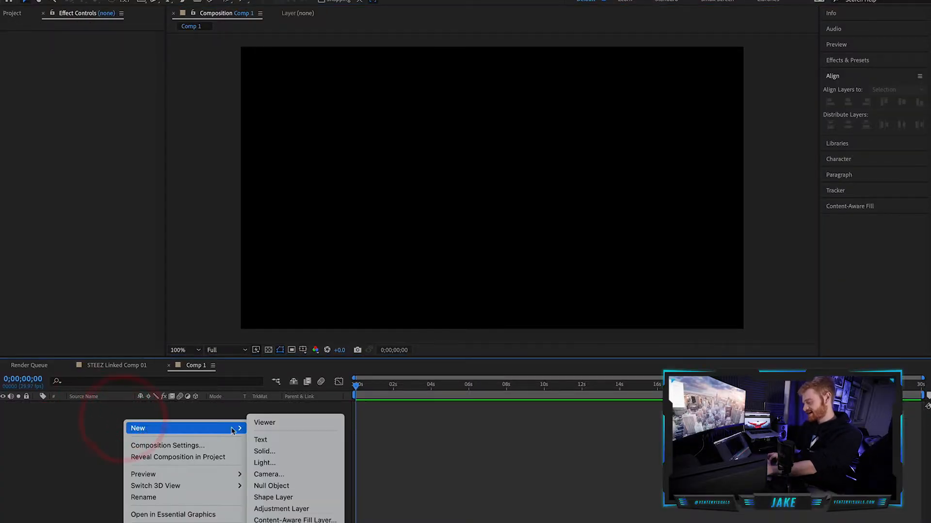
pyautogui.click(282, 440)
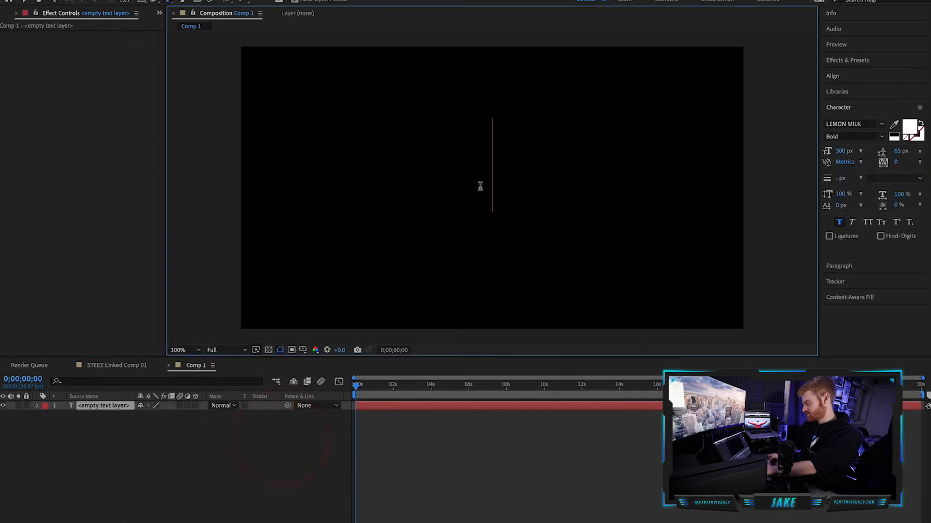
pyautogui.write('GLOW')
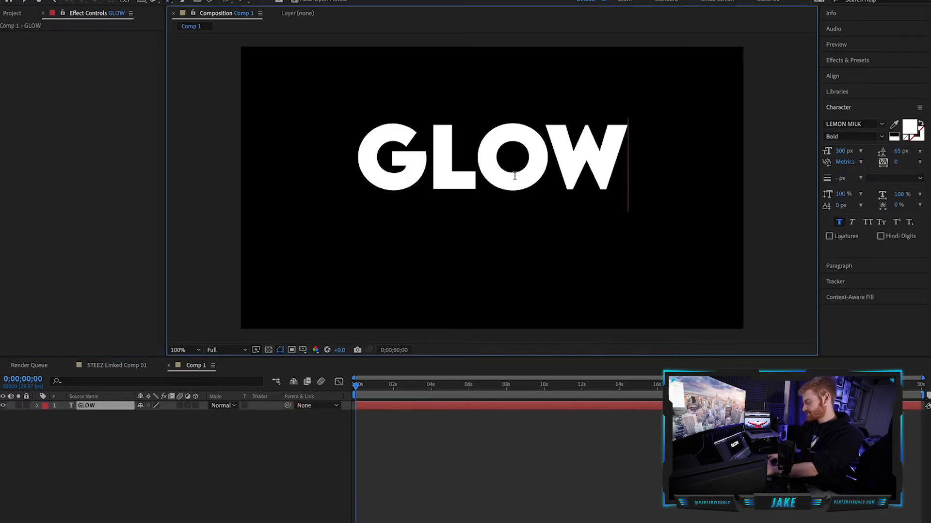
pyautogui.click(24, 2)
# Auto-trace the GLOW text on the current frame using the Alpha channel and move the traced layer beneath the text layer.
pyautogui.click(91, 410)
pyautogui.click(180, 0)
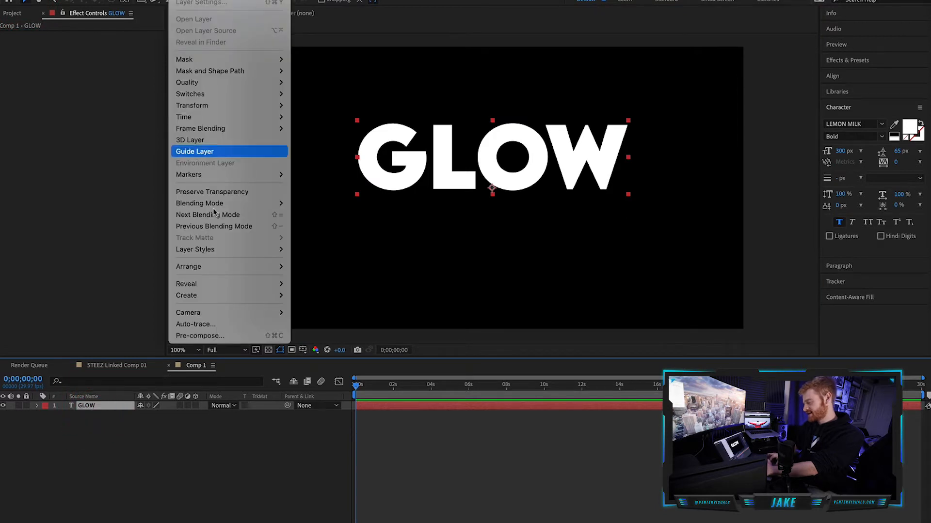
pyautogui.click(206, 322)
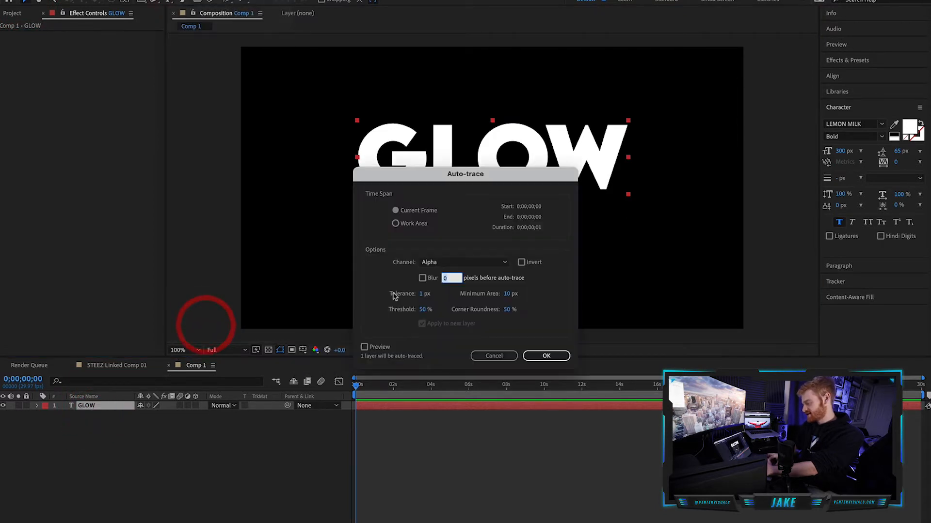
pyautogui.click(530, 356)
pyautogui.click(87, 407)
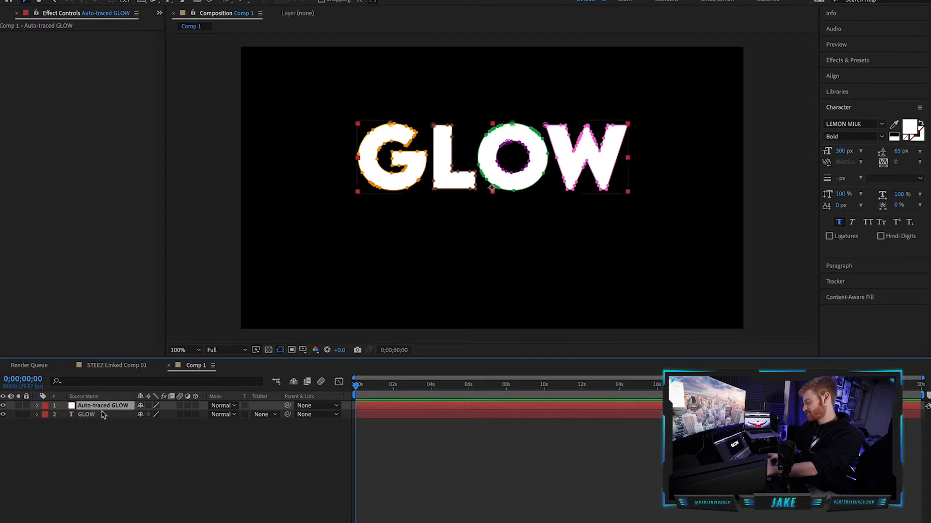
pyautogui.moveTo(108, 409); pyautogui.dragTo(108, 419)
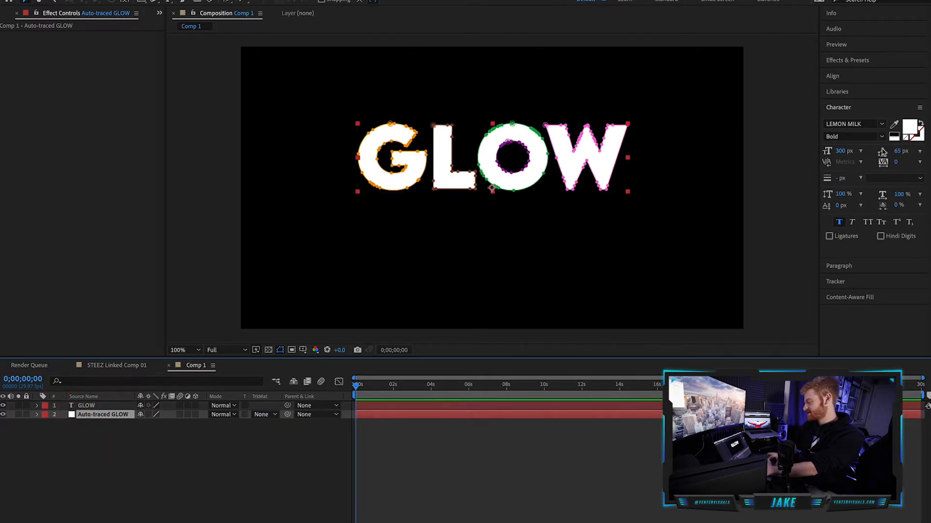
# Search the effects for "saber" and apply Saber to the Auto-traced GLOW layer.
pyautogui.click(856, 59)
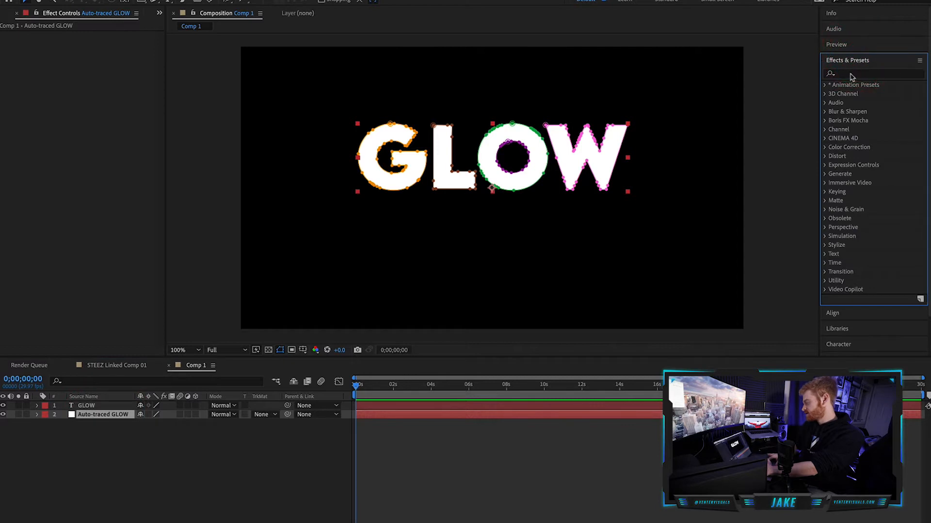
pyautogui.write('saber')
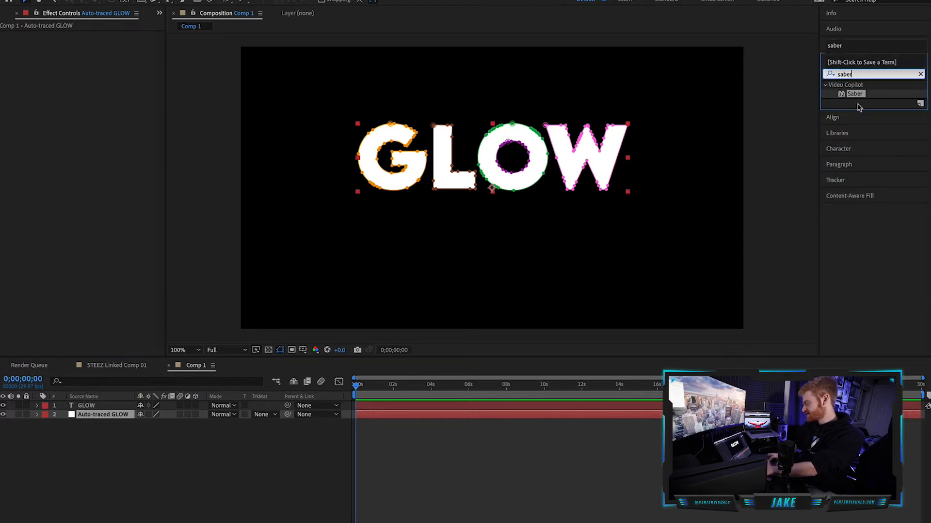
pyautogui.click(859, 94)
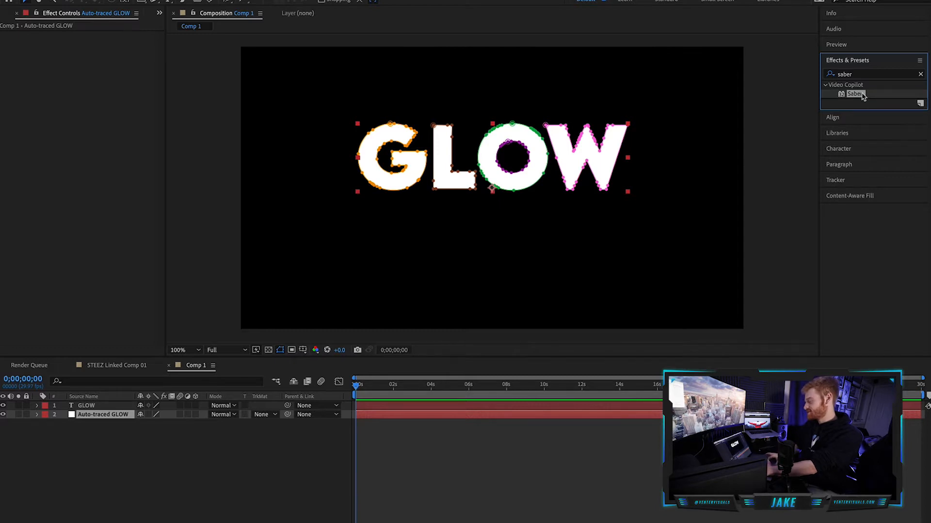
pyautogui.moveTo(234, 352)
pyautogui.mouseDown()
pyautogui.moveTo(146, 413)
pyautogui.moveTo(116, 418)
pyautogui.mouseUp()
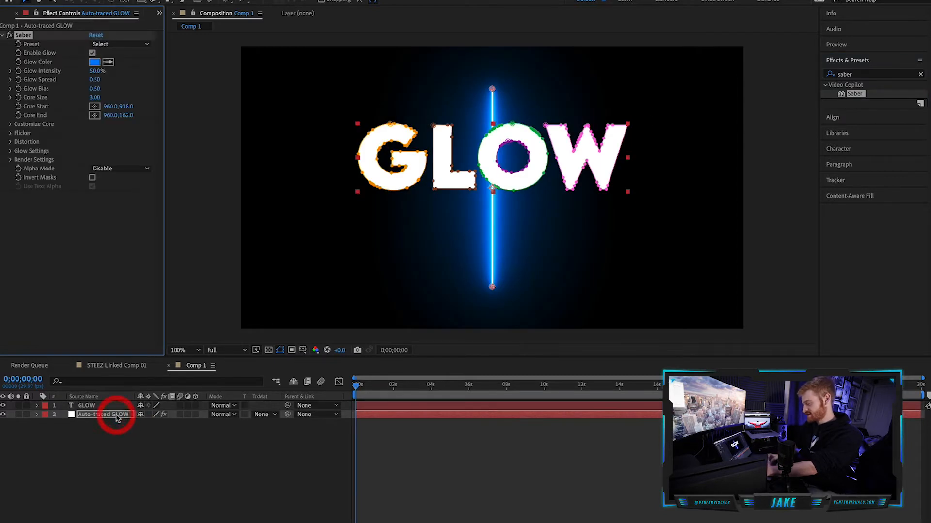
# Apply the Energy preset to Saber with a blue glow color and set its Composite Settings to Transparent.
pyautogui.click(130, 43)
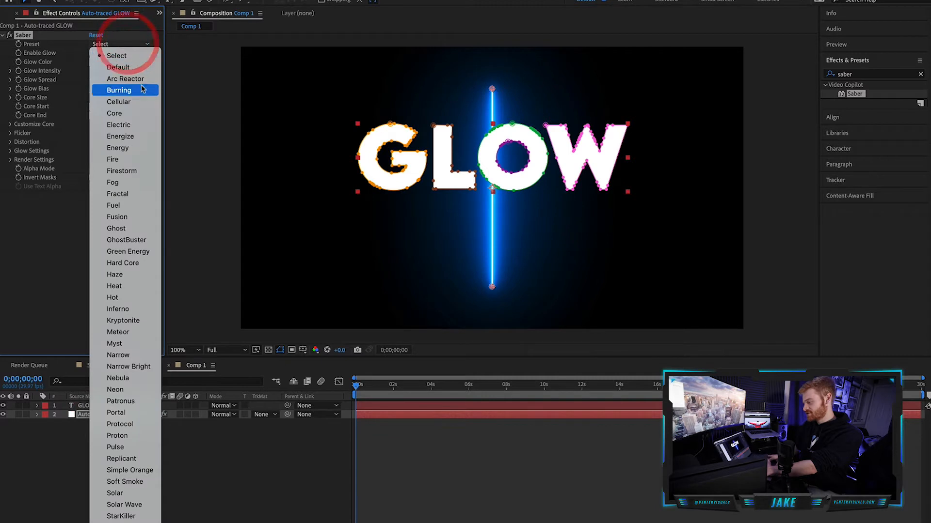
pyautogui.click(145, 152)
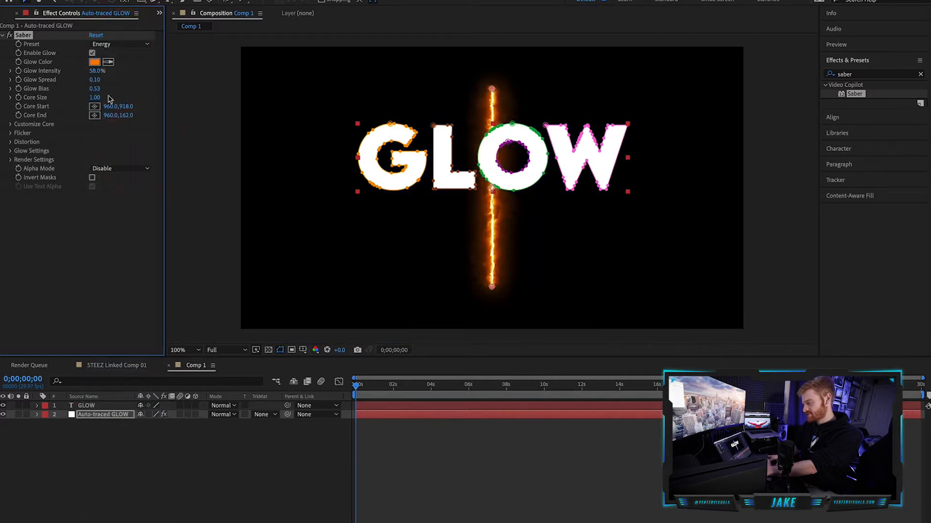
pyautogui.click(10, 160)
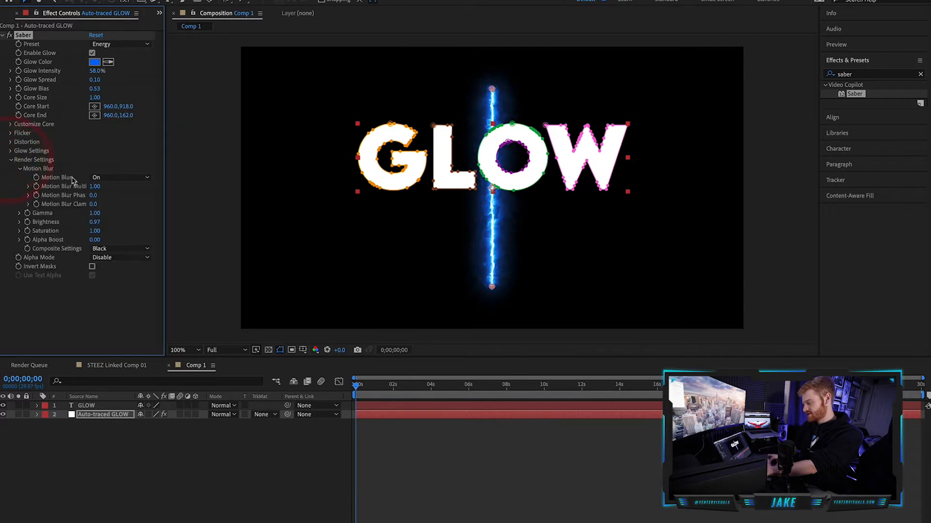
pyautogui.click(107, 250)
pyautogui.click(119, 259)
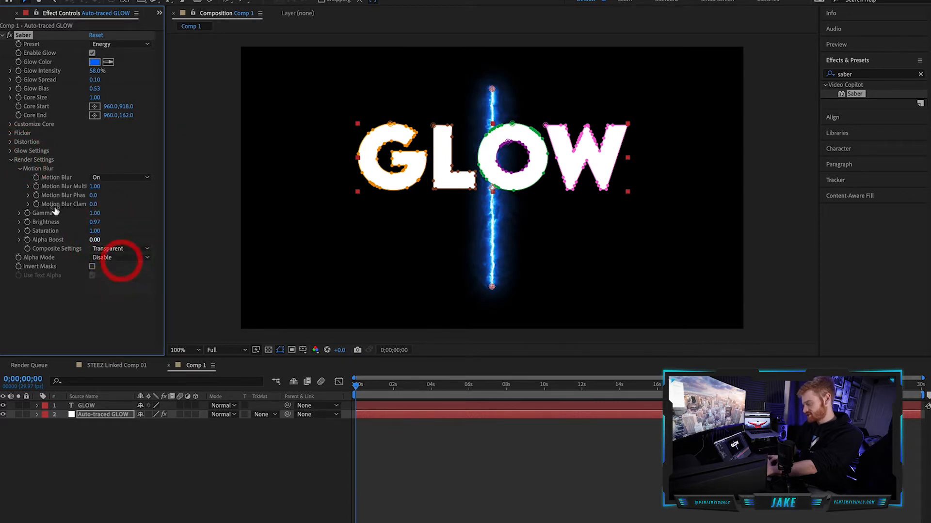
# Set Saber's Core Type to Layer Masks and adjust the glow intensity.
pyautogui.click(10, 124)
pyautogui.click(118, 133)
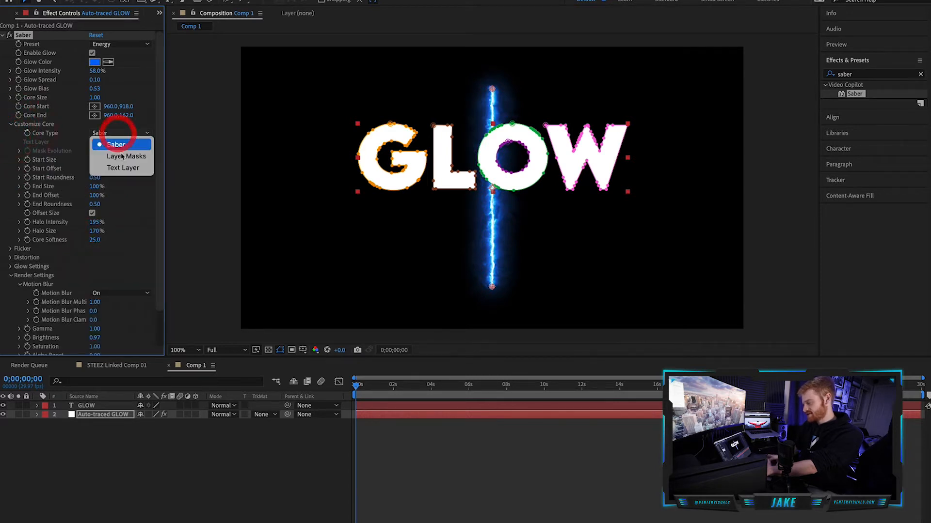
pyautogui.click(122, 153)
pyautogui.moveTo(96, 70); pyautogui.dragTo(94, 99)
pyautogui.click(216, 81)
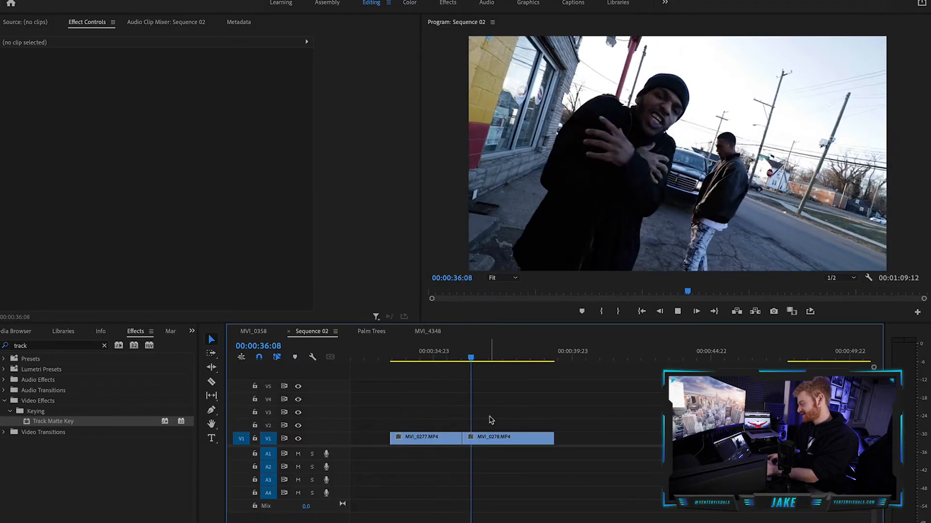
# Switch to Premiere Pro and export the first frame of MVI_0278.MP4 at 00:00:36:00 as a JPEG still, imported into the project.
pyautogui.press('space')
pyautogui.moveTo(463, 352)
pyautogui.mouseDown()
pyautogui.moveTo(478, 358)
pyautogui.moveTo(462, 357)
pyautogui.mouseUp()
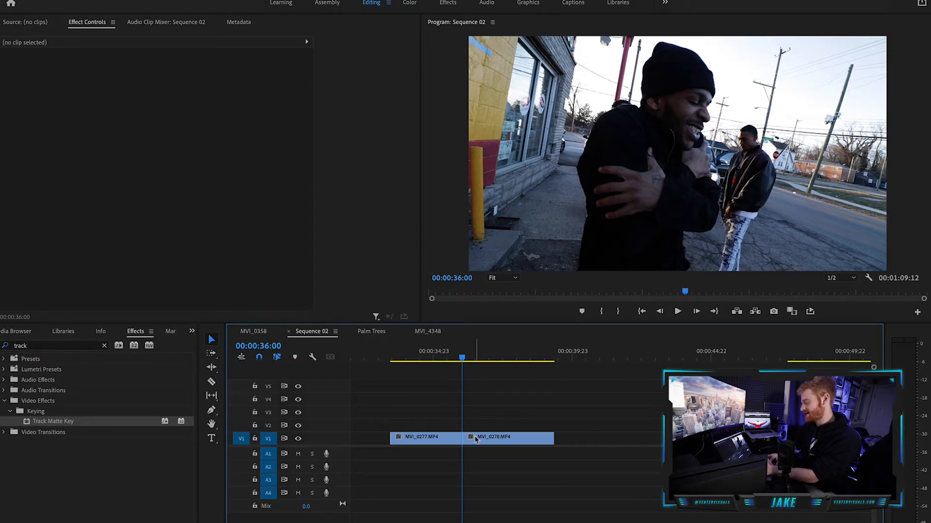
pyautogui.click(475, 440)
pyautogui.moveTo(462, 354); pyautogui.dragTo(461, 353)
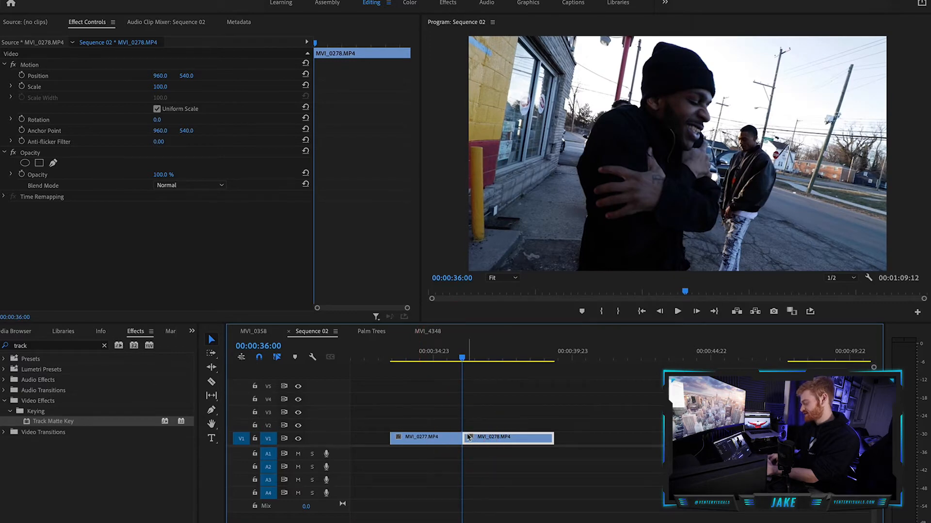
pyautogui.press('super+shift+e')
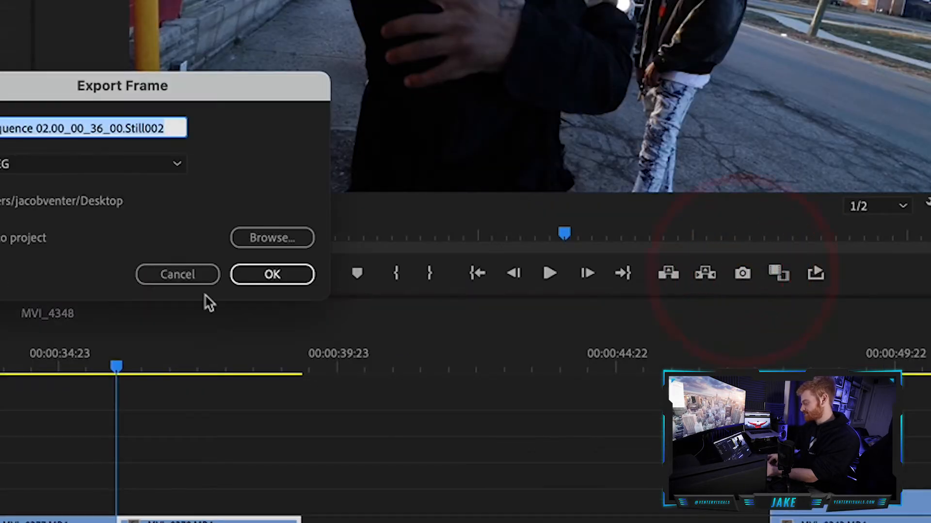
pyautogui.click(264, 275)
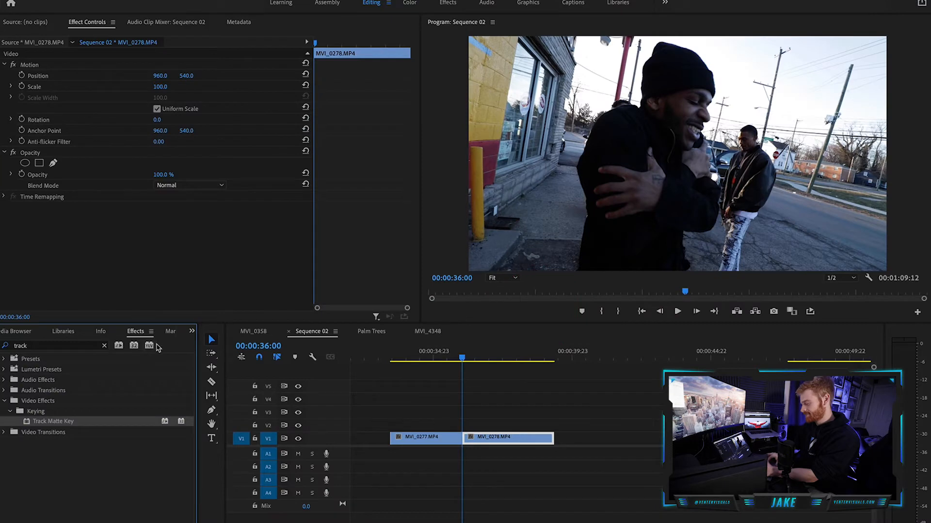
# Place the exported still Sequence 02.00_00_36_00.Still002.jpg on V2 above MVI_0278.MP4, starting at 00:00:36:00.
pyautogui.click(192, 331)
pyautogui.click(213, 344)
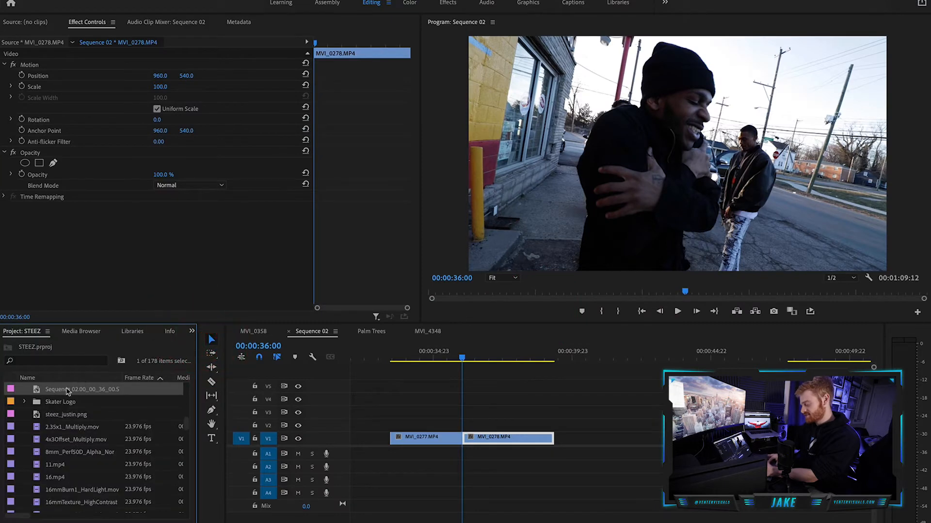
pyautogui.moveTo(53, 395); pyautogui.dragTo(459, 427)
pyautogui.click(505, 426)
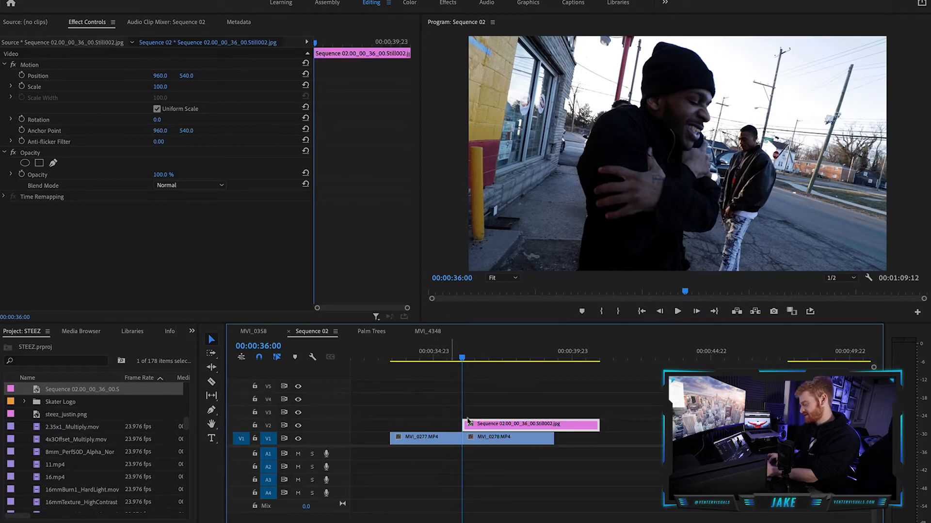
# Examine the cut between MVI_0277.MP4 and MVI_0278.MP4 and the still's alignment with it at 00:00:36:00.
pyautogui.scroll(5, 492, 425)
pyautogui.moveTo(445, 356); pyautogui.dragTo(538, 362)
pyautogui.click(447, 363)
pyautogui.scroll(3, 450, 421)
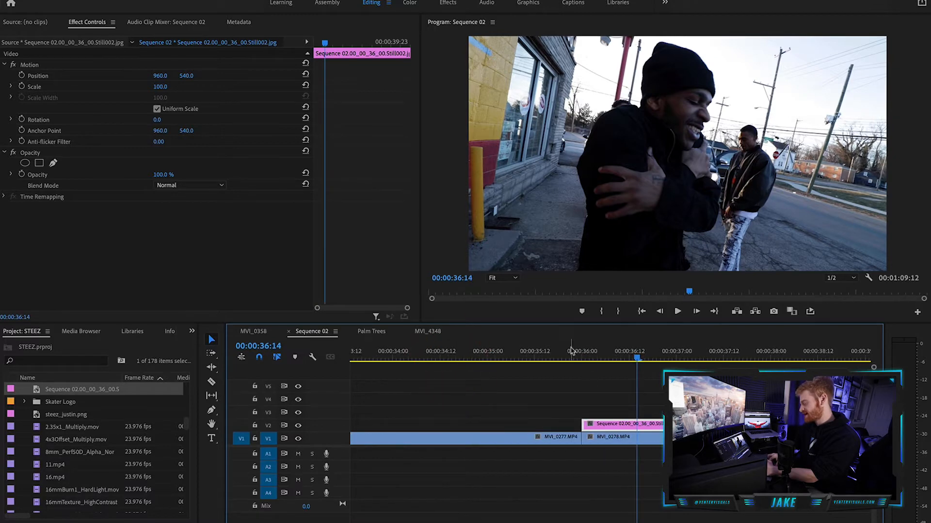
pyautogui.moveTo(576, 357)
pyautogui.mouseDown()
pyautogui.moveTo(560, 361)
pyautogui.moveTo(580, 364)
pyautogui.mouseUp()
pyautogui.click(582, 365)
pyautogui.click(559, 438)
pyautogui.click(600, 438)
pyautogui.scroll(3, 580, 442)
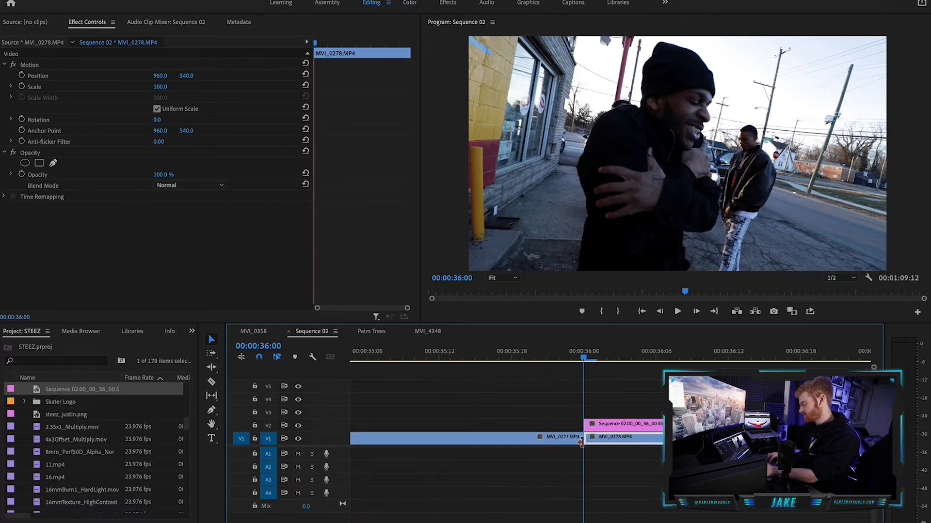
pyautogui.scroll(-4, 588, 441)
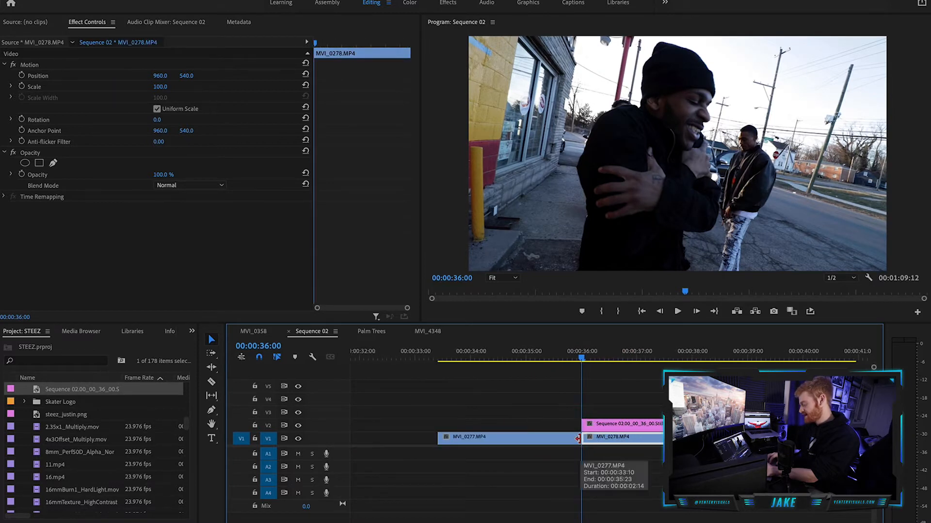
# Move the still on V2 earlier so it starts about eight frames before the cut to MVI_0278.MP4.
pyautogui.press('Left')
pyautogui.press('Left')
pyautogui.press('Left')
pyautogui.press('Left')
pyautogui.press('Left')
pyautogui.press('Left')
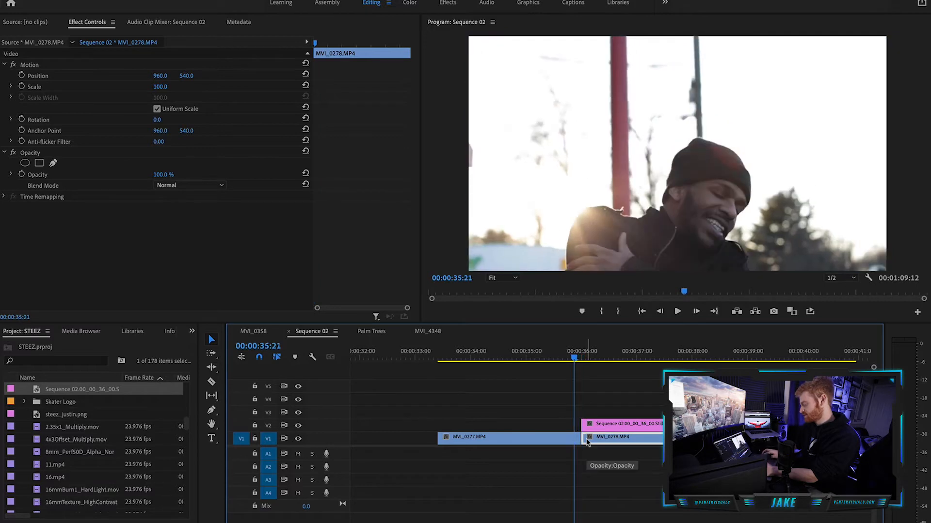
pyautogui.press('Left')
pyautogui.moveTo(602, 425); pyautogui.dragTo(584, 425)
pyautogui.press('Left')
# Split the V2 still at the cut to MVI_0278.MP4 and delete the portion after the cut.
pyautogui.press('c')
pyautogui.click(580, 425)
pyautogui.press('v')
pyautogui.click(605, 425)
pyautogui.press('Delete')
# Play back the section around the cut to review the timing of the shortened still.
pyautogui.click(524, 351)
pyautogui.press('space')
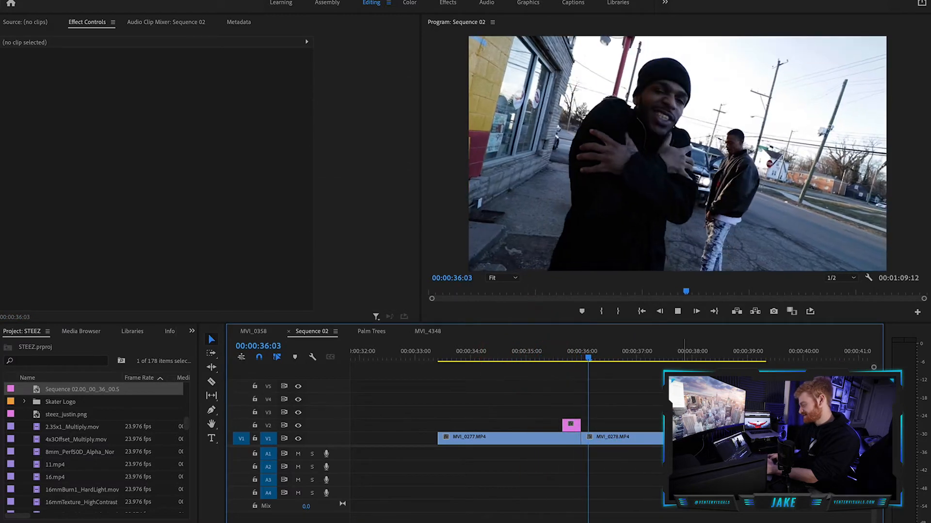
pyautogui.click(536, 358)
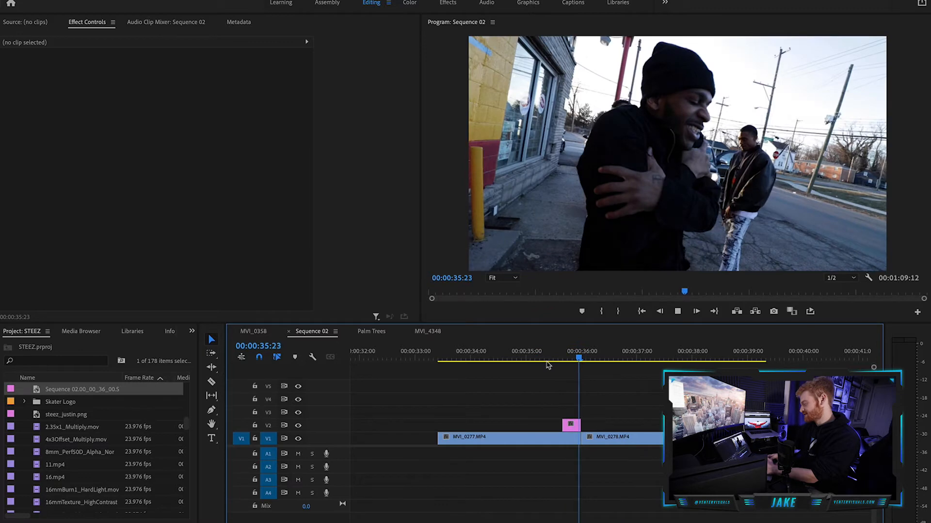
# At 00:00:35:18, draw a closed Opacity pen mask around the foreground man in the still, with its bottom edge extended below the frame.
pyautogui.moveTo(549, 350); pyautogui.dragTo(567, 351)
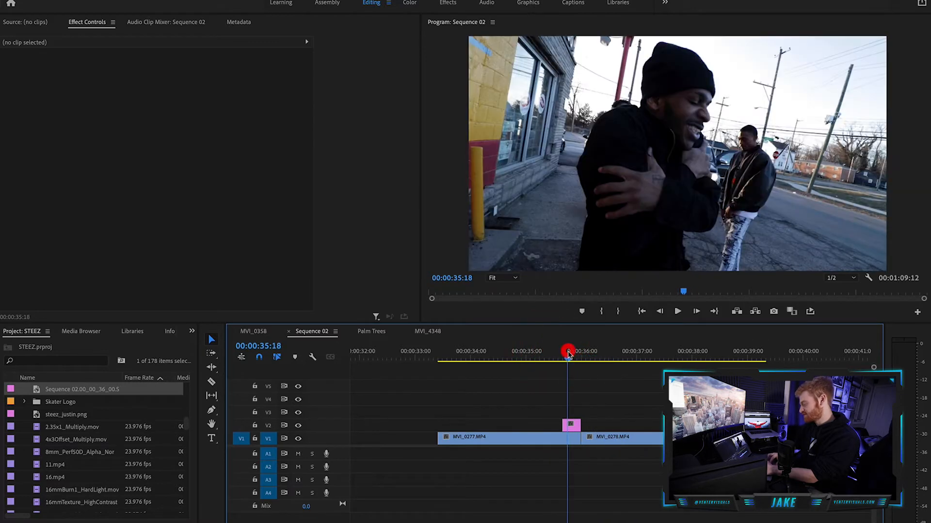
pyautogui.click(572, 425)
pyautogui.click(32, 154)
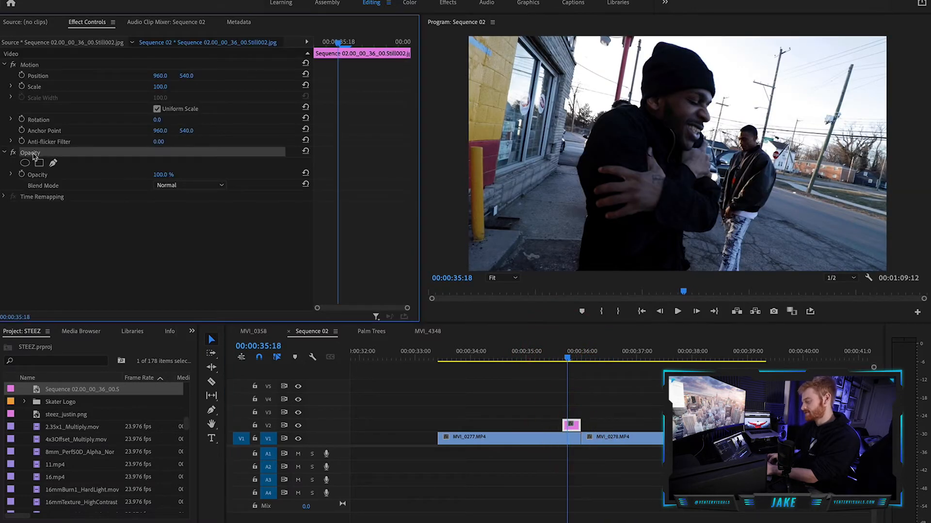
pyautogui.click(53, 164)
pyautogui.click(579, 270)
pyautogui.click(583, 233)
pyautogui.click(584, 213)
pyautogui.click(572, 168)
pyautogui.click(593, 122)
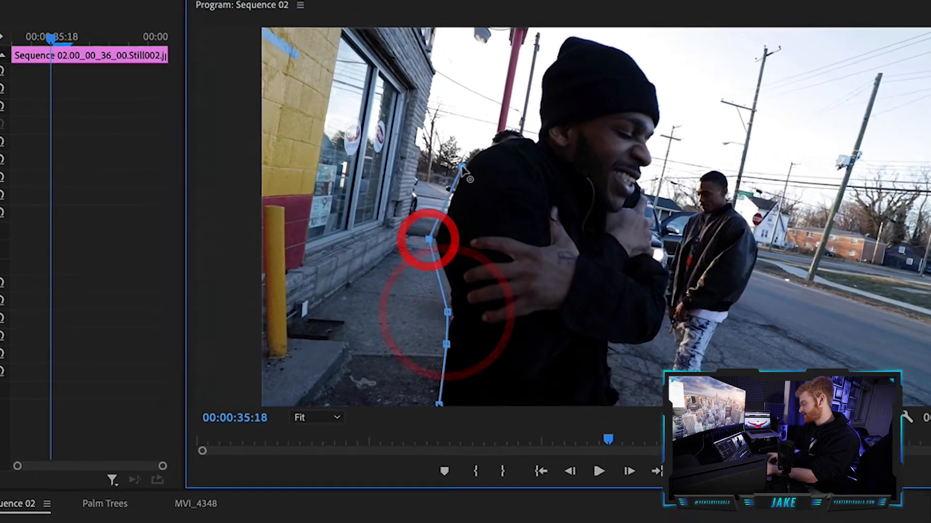
pyautogui.click(528, 130)
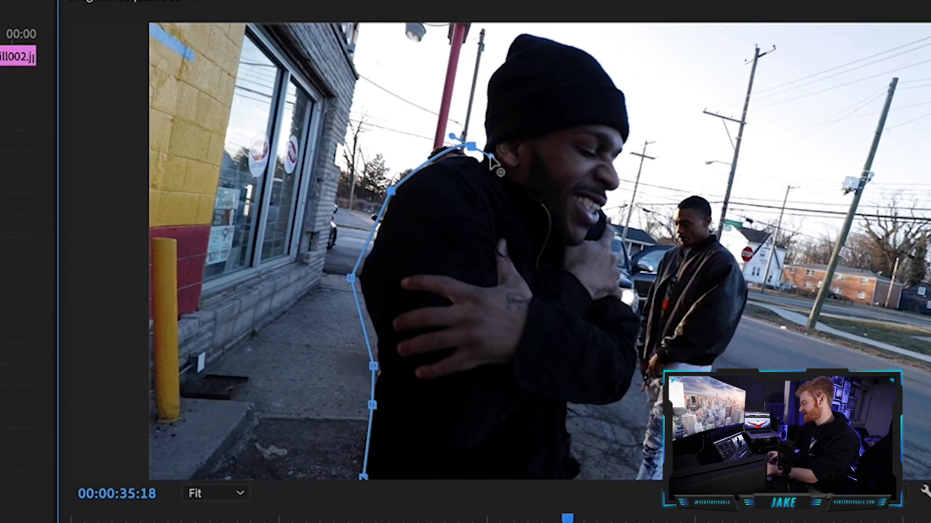
pyautogui.click(492, 87)
pyautogui.click(520, 43)
pyautogui.click(564, 48)
pyautogui.click(628, 84)
pyautogui.click(637, 135)
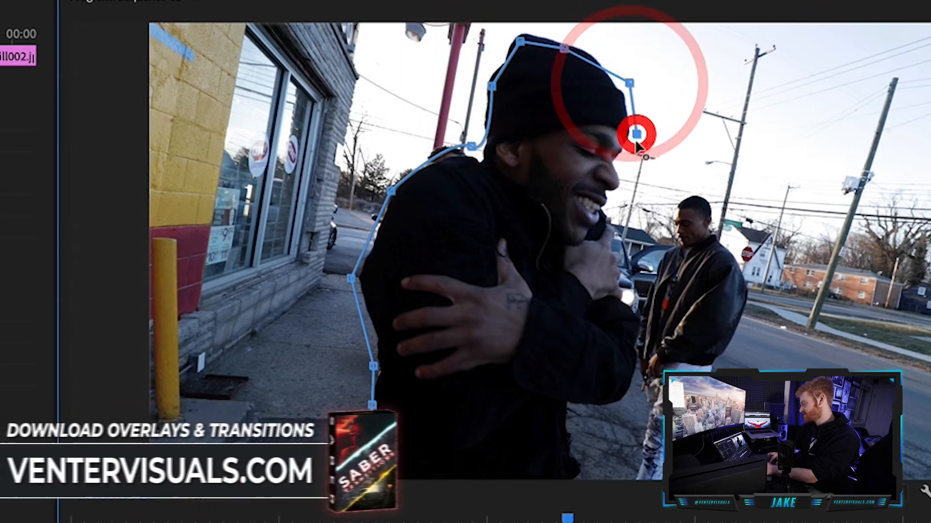
pyautogui.click(624, 166)
pyautogui.click(606, 191)
pyautogui.click(608, 219)
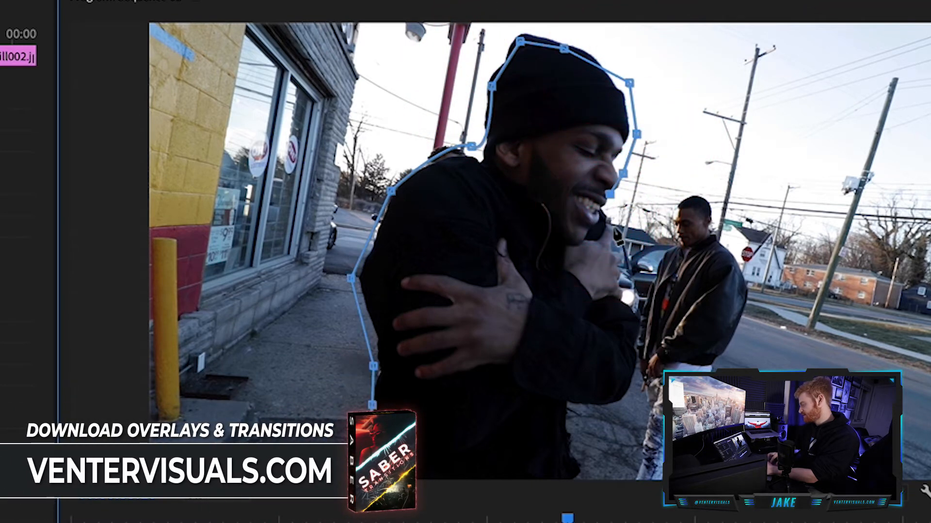
pyautogui.click(613, 228)
pyautogui.click(628, 255)
pyautogui.click(641, 331)
pyautogui.click(623, 388)
pyautogui.click(581, 412)
pyautogui.click(580, 443)
pyautogui.click(576, 476)
pyautogui.click(364, 478)
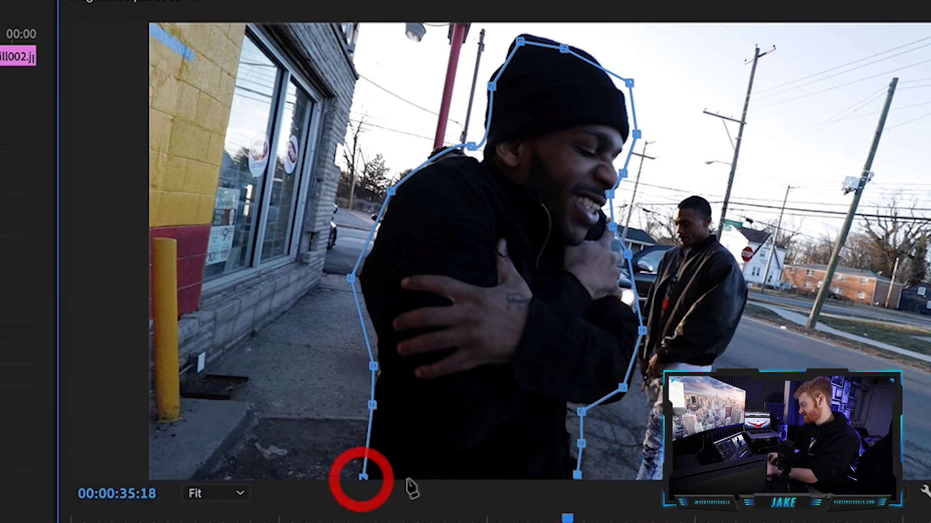
pyautogui.click(364, 476)
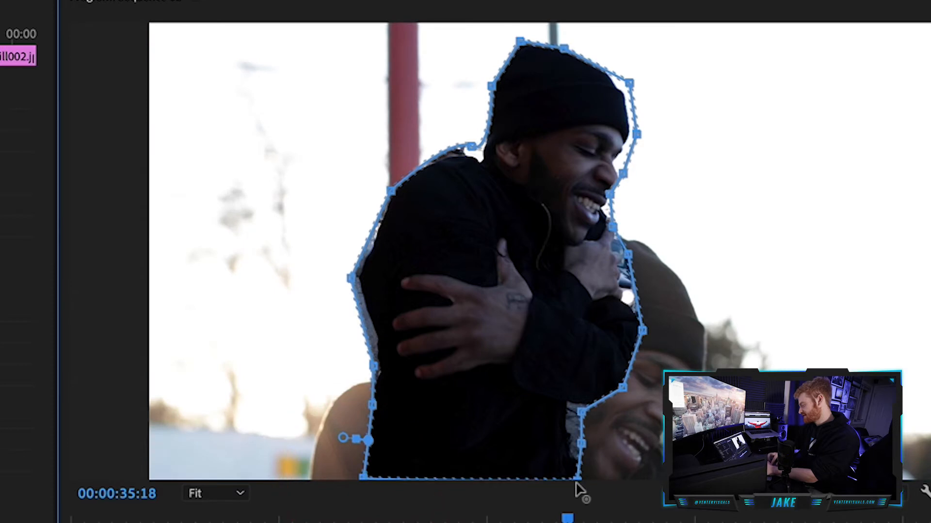
pyautogui.click(573, 492)
pyautogui.click(365, 492)
# Play back the masked still leading into MVI_0278.MP4 repeatedly to review the cutout effect.
pyautogui.press('space')
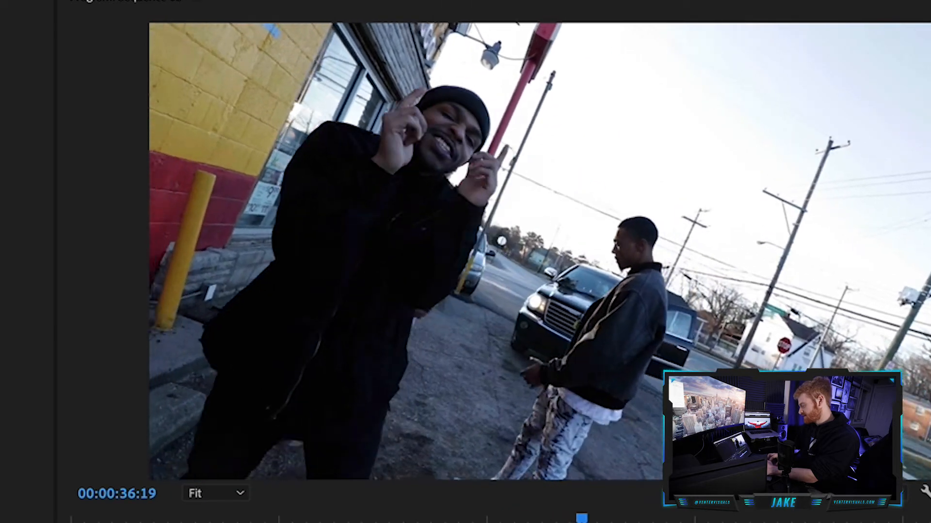
pyautogui.press('Up')
pyautogui.press('space')
pyautogui.press('Up')
pyautogui.press('space')
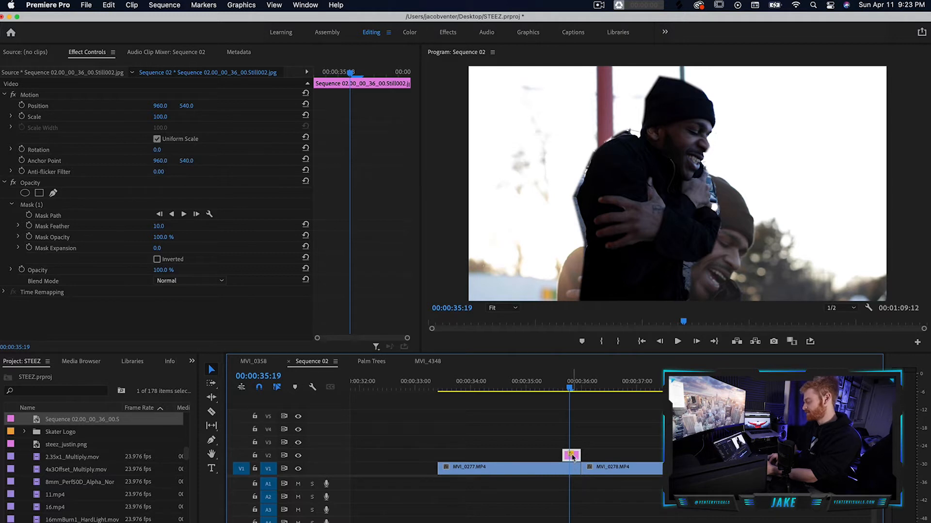
# Replace the masked still on V2 with an After Effects composition.
pyautogui.press('=')
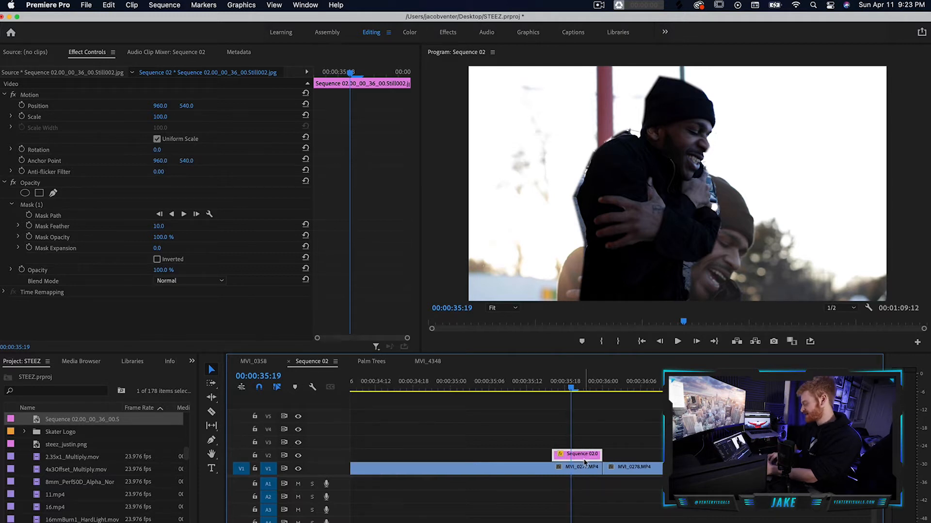
pyautogui.click(584, 458)
pyautogui.rightClick(584, 457)
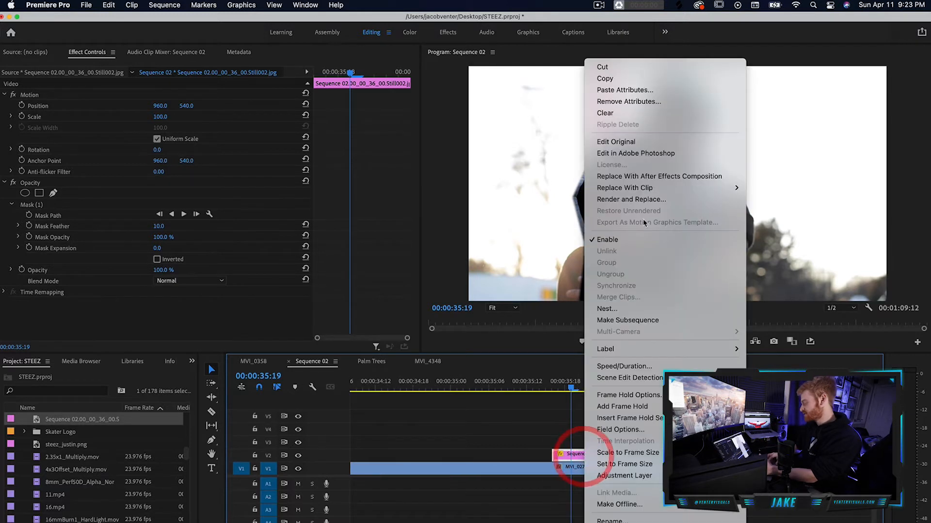
pyautogui.click(651, 177)
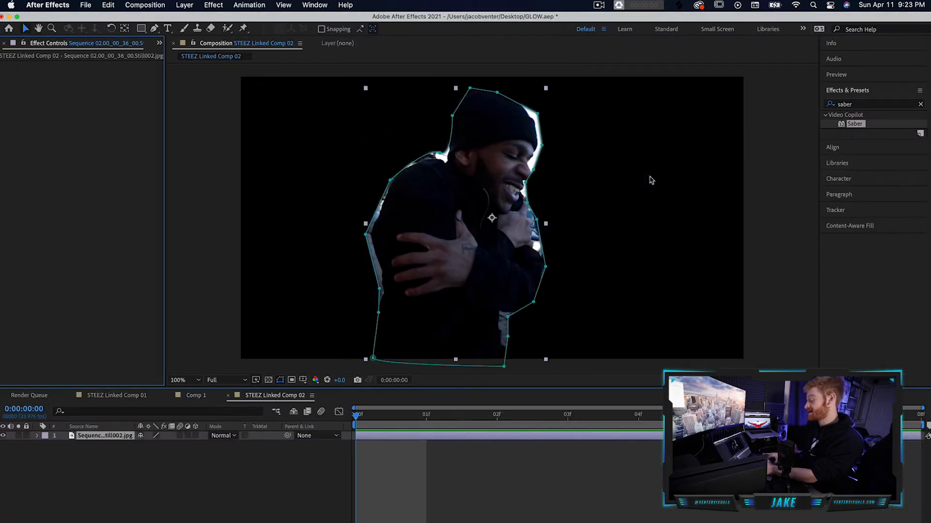
# Auto-trace the still layer's Alpha channel for the current frame to a new layer, and place the traced layer beneath the still.
pyautogui.click(234, 473)
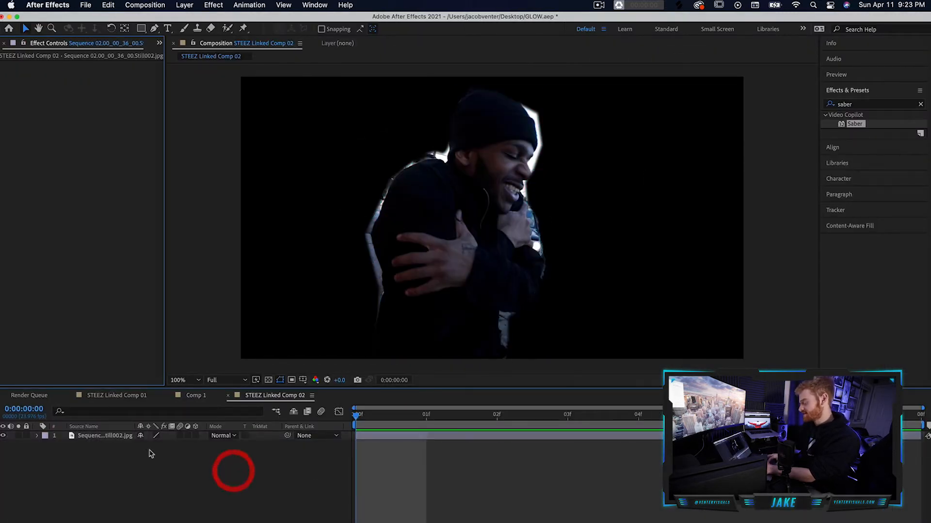
pyautogui.click(116, 438)
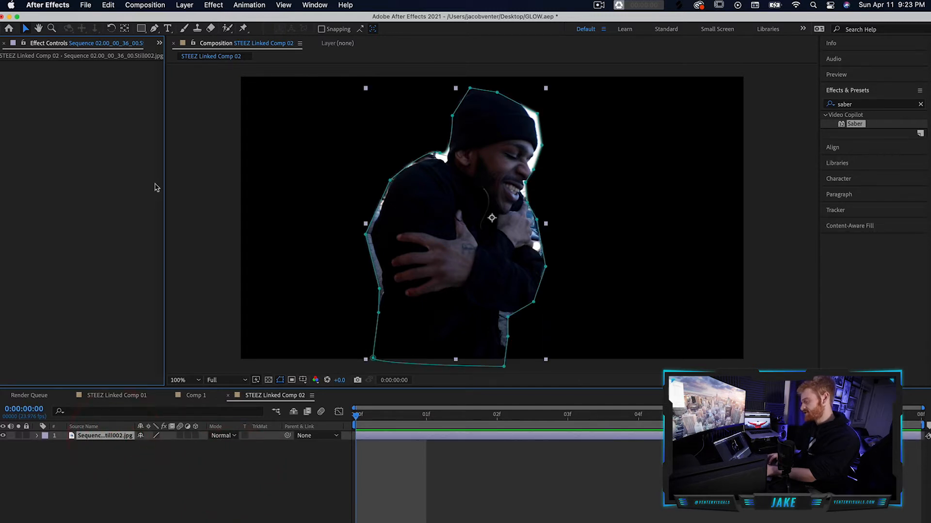
pyautogui.click(185, 5)
pyautogui.moveTo(226, 320)
pyautogui.click(223, 354)
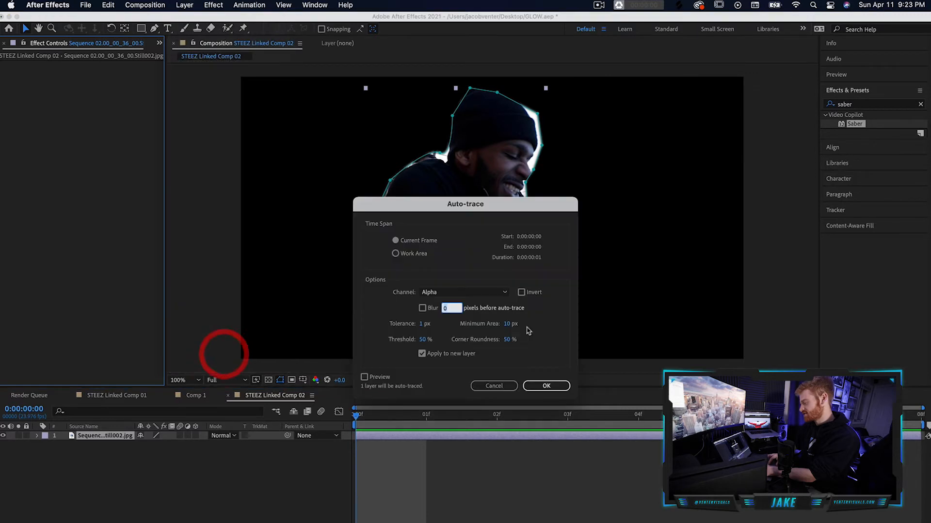
pyautogui.click(544, 385)
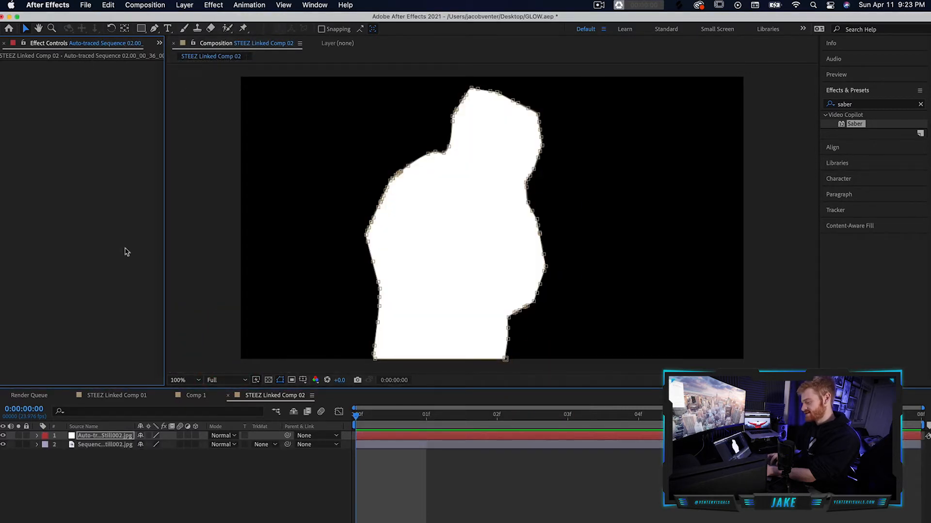
pyautogui.moveTo(101, 437); pyautogui.dragTo(99, 462)
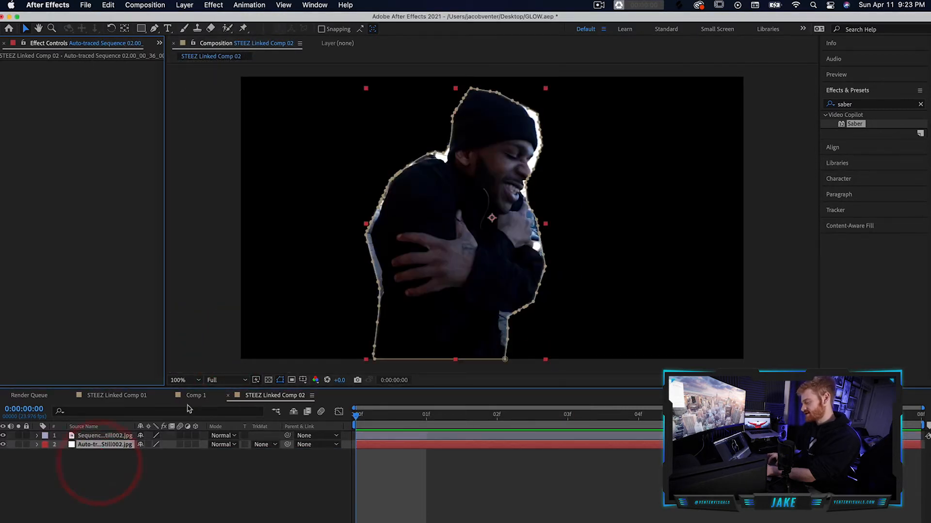
# Copy the Saber effect from Comp 1's Auto-traced GLOW layer onto the auto-traced layer in STEEZ Linked Comp 02.
pyautogui.click(202, 398)
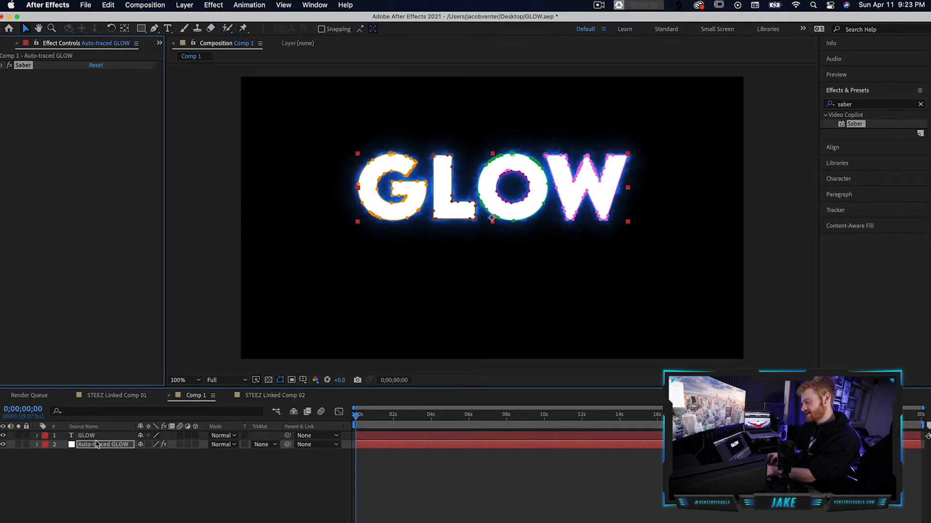
pyautogui.click(25, 67)
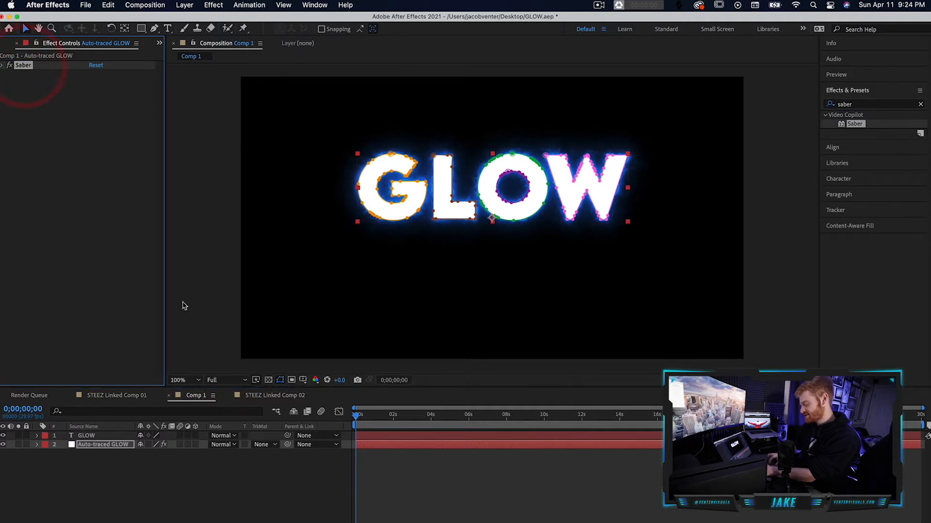
pyautogui.click(273, 396)
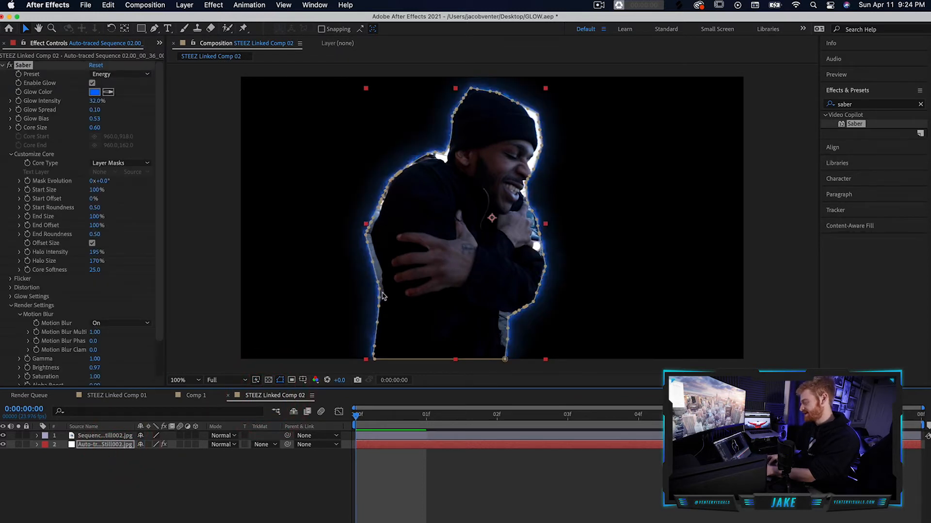
# Show the transparency grid behind the glowing cutout, deselect the layers and save the project.
pyautogui.click(269, 381)
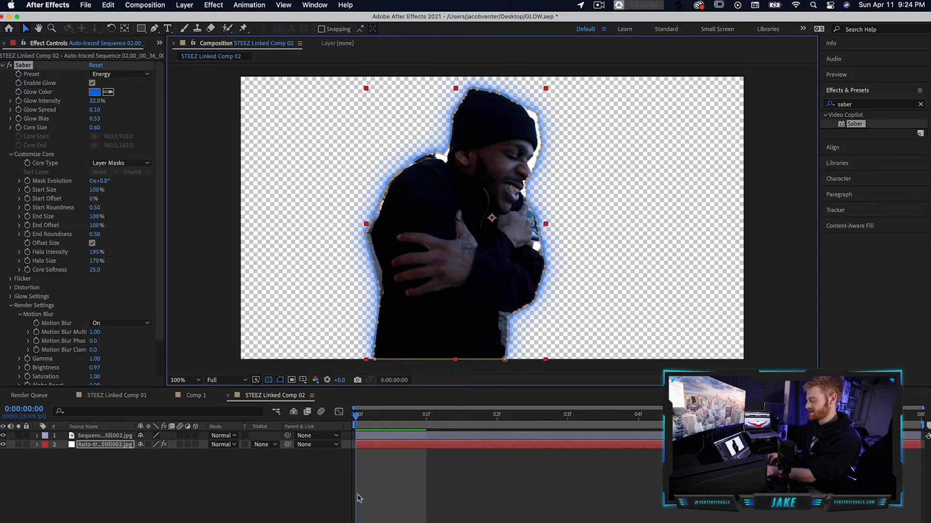
pyautogui.click(382, 478)
pyautogui.press('super+s')
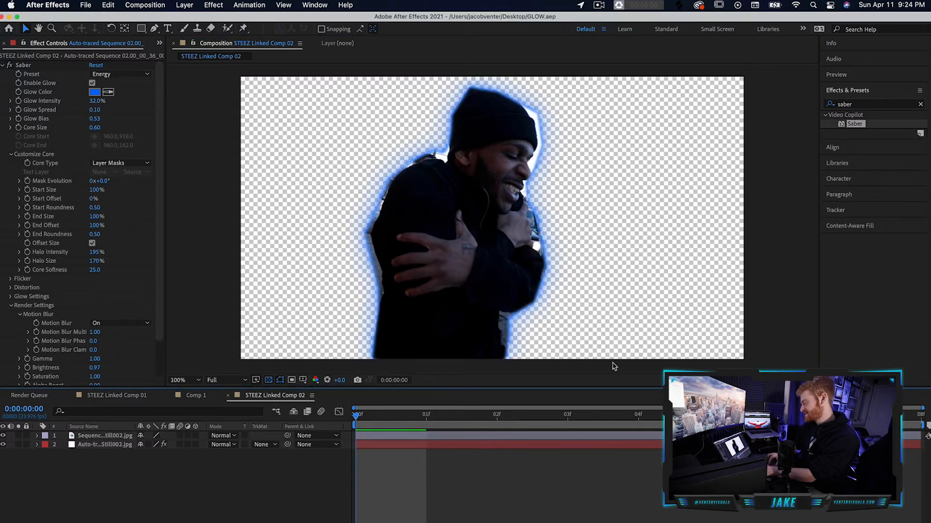
# Switch to Premiere Pro to check the linked composition over MVI_0277.MP4, and return to After Effects.
pyautogui.press('super+Tab')
pyautogui.click(590, 444)
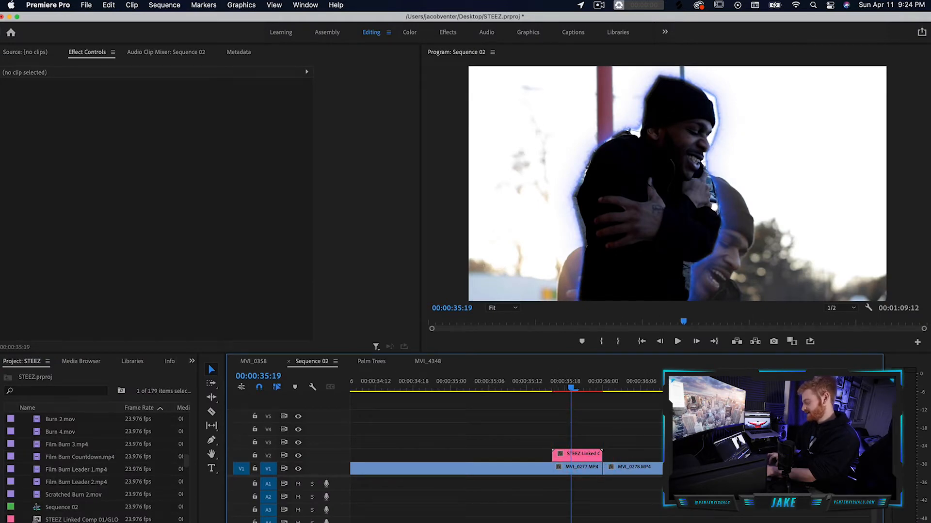
pyautogui.press('super+Tab')
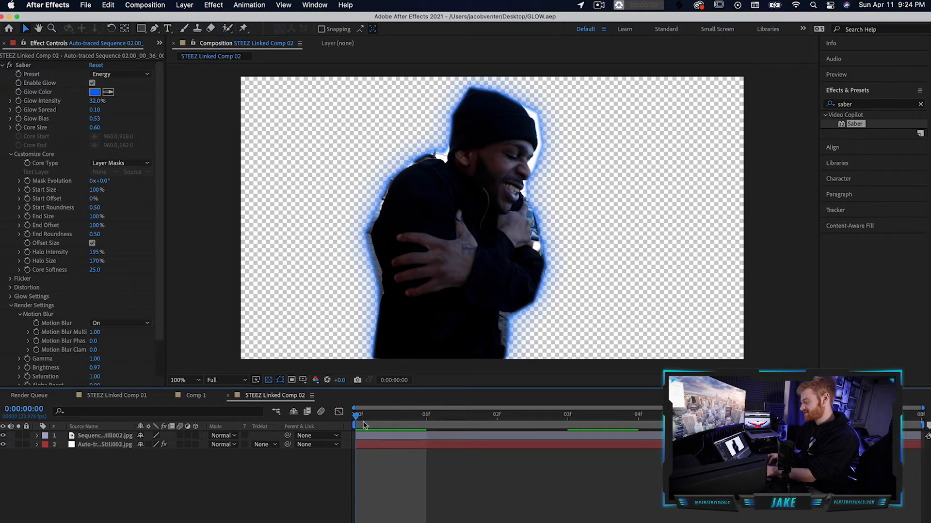
# Find the Stylize Glow effect by searching for "glow" and apply it to the still image layer.
pyautogui.click(920, 106)
pyautogui.click(897, 104)
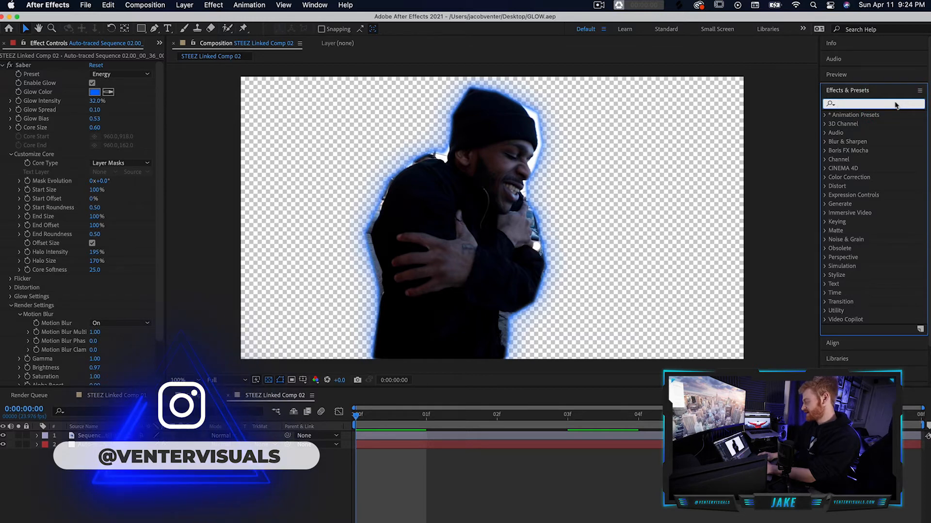
pyautogui.write('glow')
pyautogui.click(863, 169)
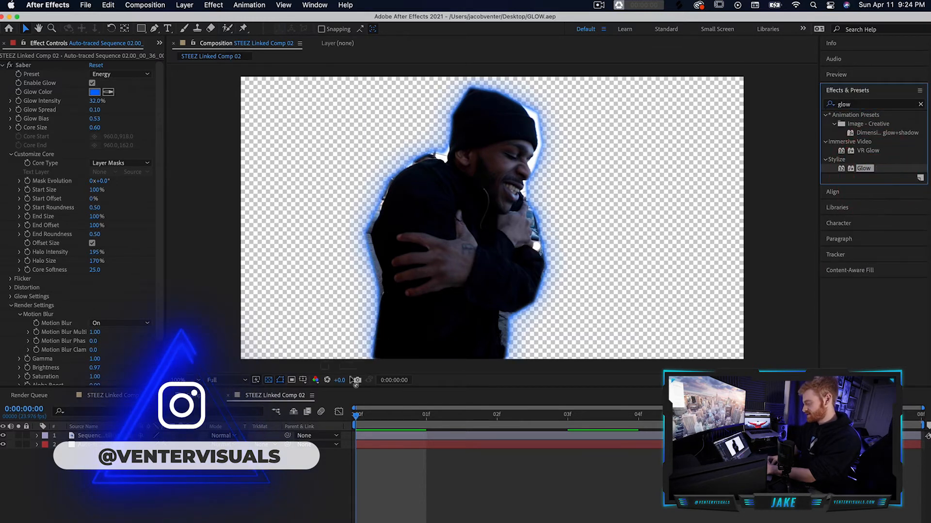
pyautogui.moveTo(293, 430); pyautogui.dragTo(291, 435)
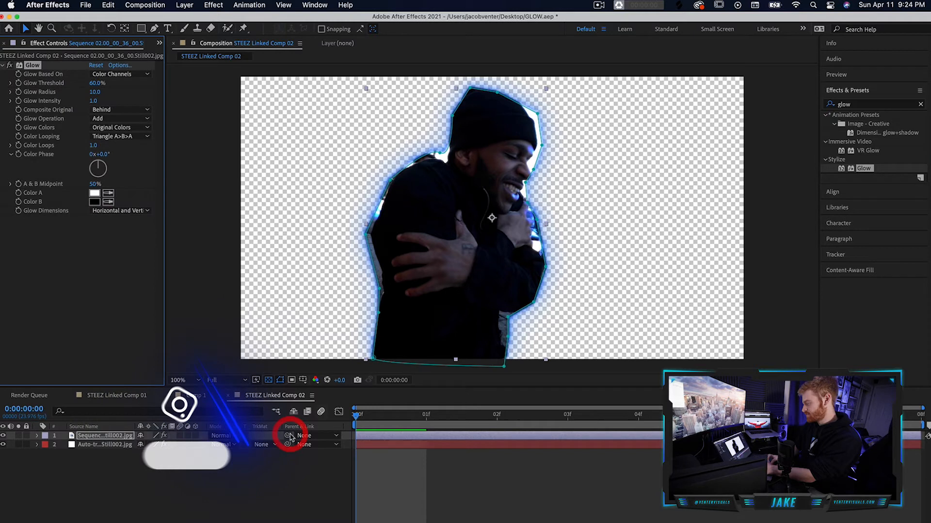
# Set the still layer's Glow Intensity to 2.1 and Glow Radius to 61.
pyautogui.moveTo(110, 99); pyautogui.dragTo(150, 100)
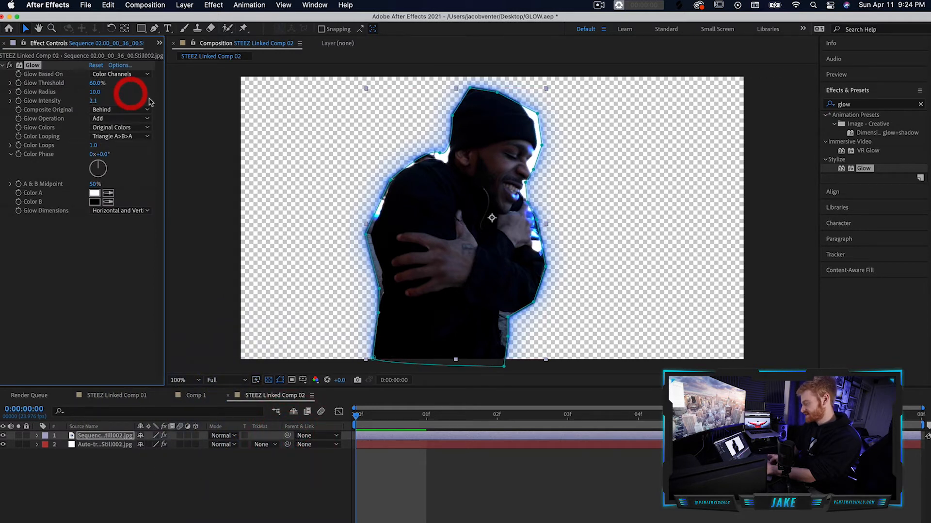
pyautogui.moveTo(93, 92); pyautogui.dragTo(113, 94)
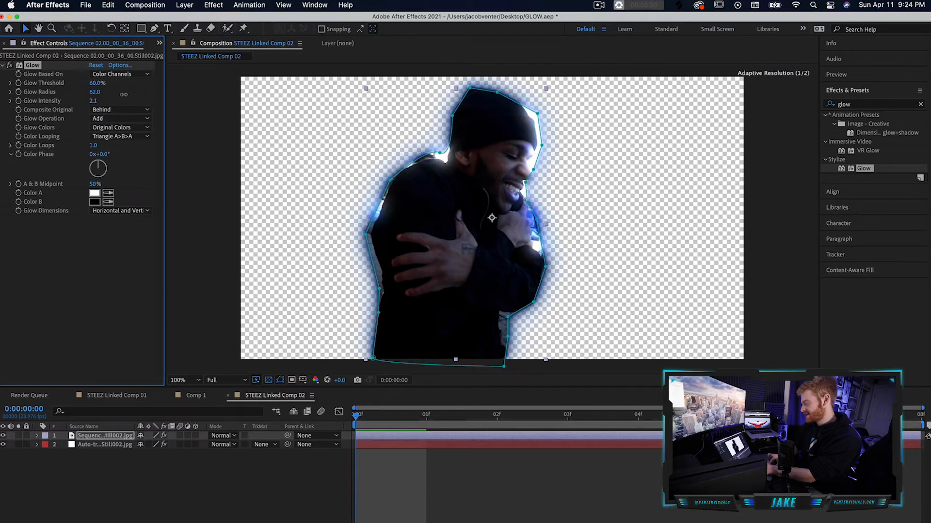
pyautogui.moveTo(120, 94); pyautogui.dragTo(123, 93)
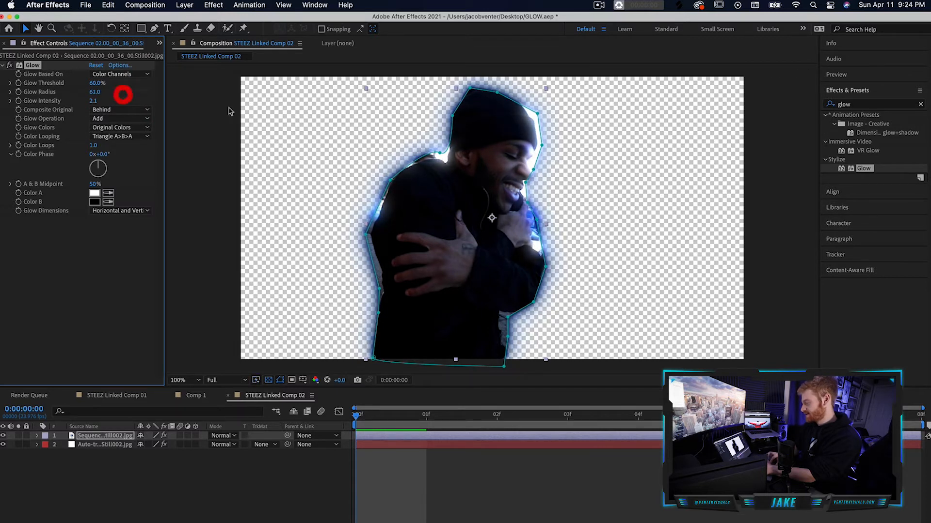
# Compare the cutout with and without the Glow effect, and clear the effects search.
pyautogui.click(12, 64)
pyautogui.click(12, 64)
pyautogui.click(12, 64)
pyautogui.click(12, 64)
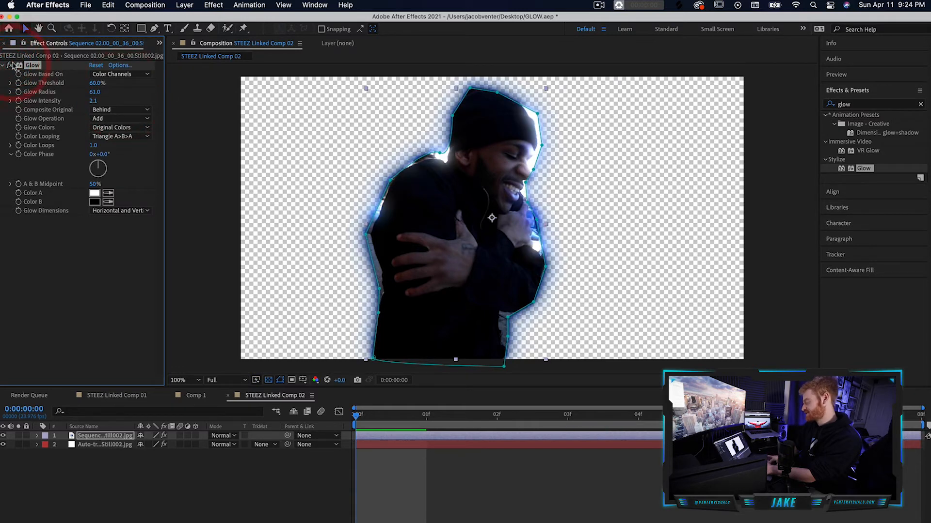
pyautogui.click(920, 105)
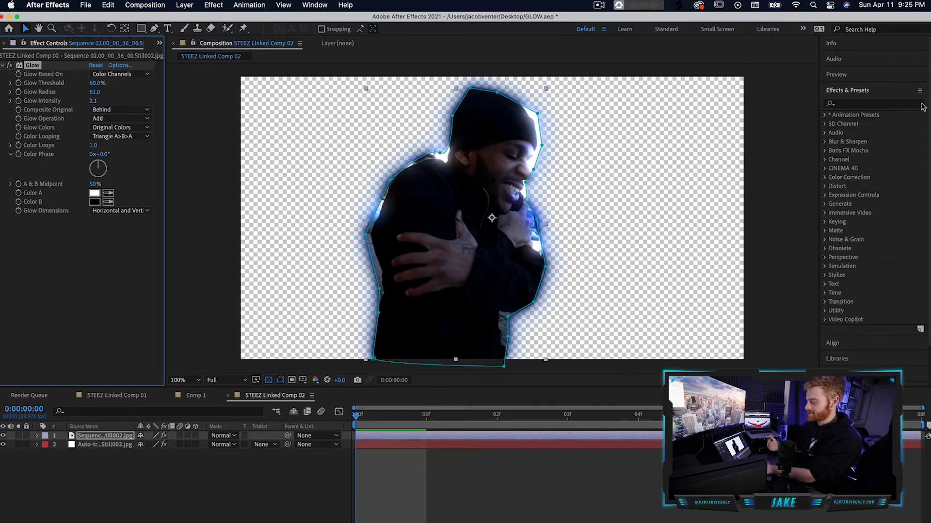
# Pre-compose the still image layer and the auto-traced layer together, moving all attributes into the new composition.
pyautogui.click(89, 438)
pyautogui.keyDown('shift'); pyautogui.click(97, 445); pyautogui.keyUp('shift')
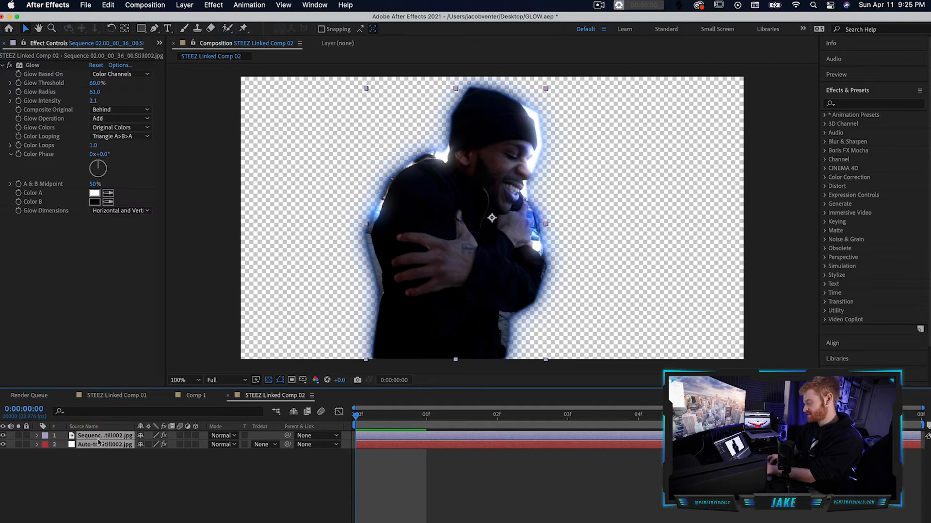
pyautogui.rightClick(107, 439)
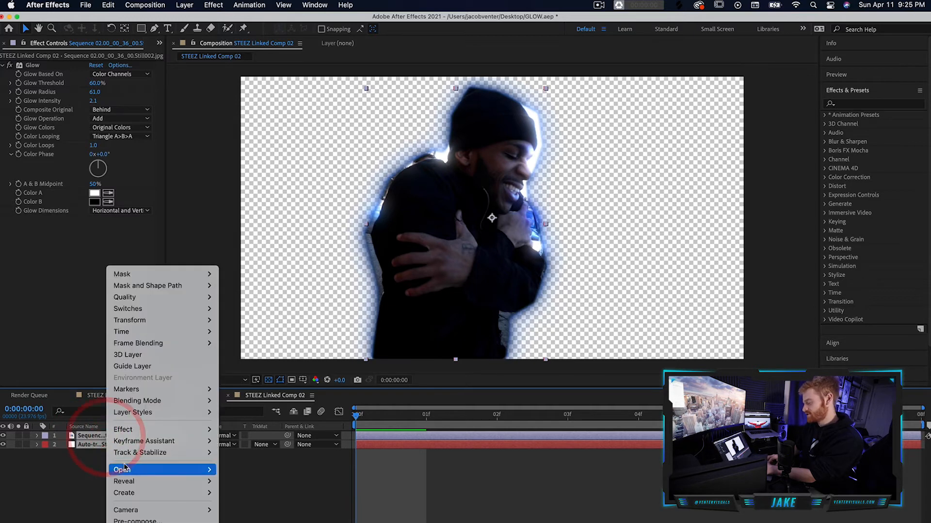
pyautogui.click(145, 521)
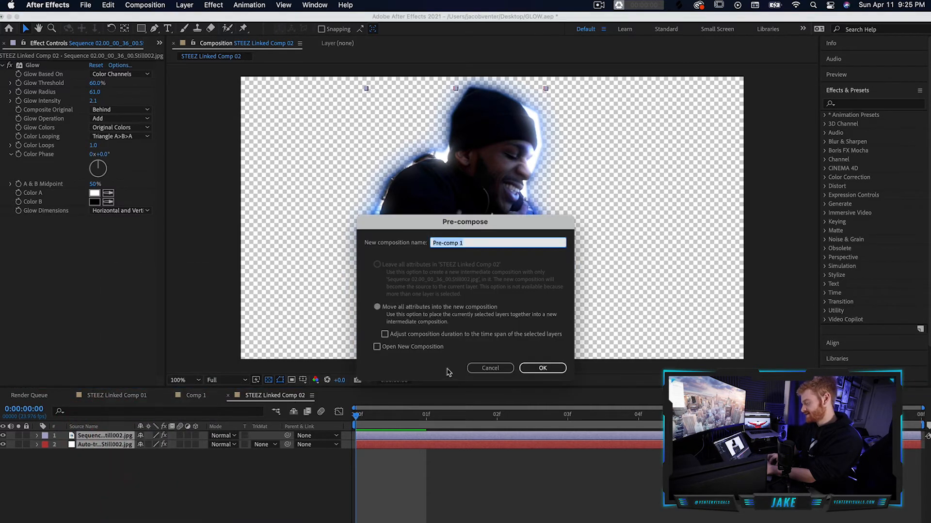
pyautogui.click(525, 368)
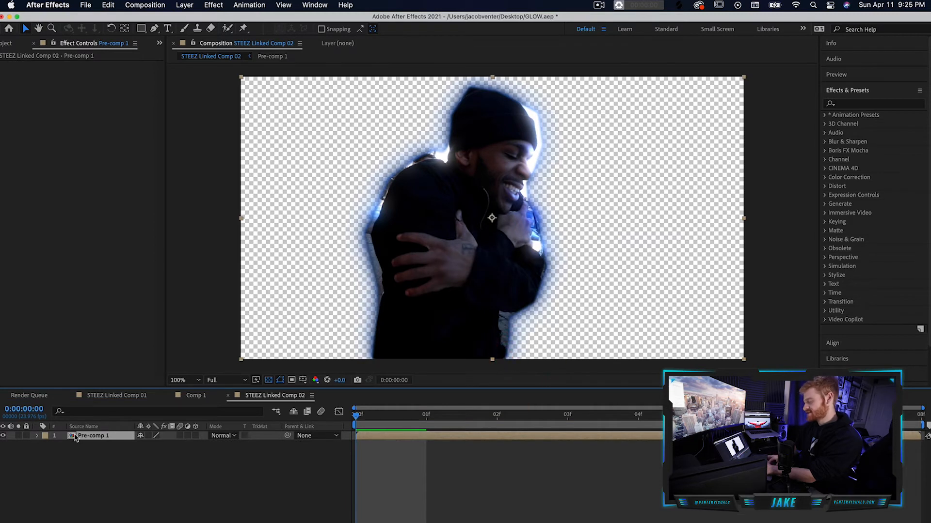
# Find Turbulent Displace by searching the effects for "turbul" and apply it to the Pre-comp 1 layer.
pyautogui.click(870, 102)
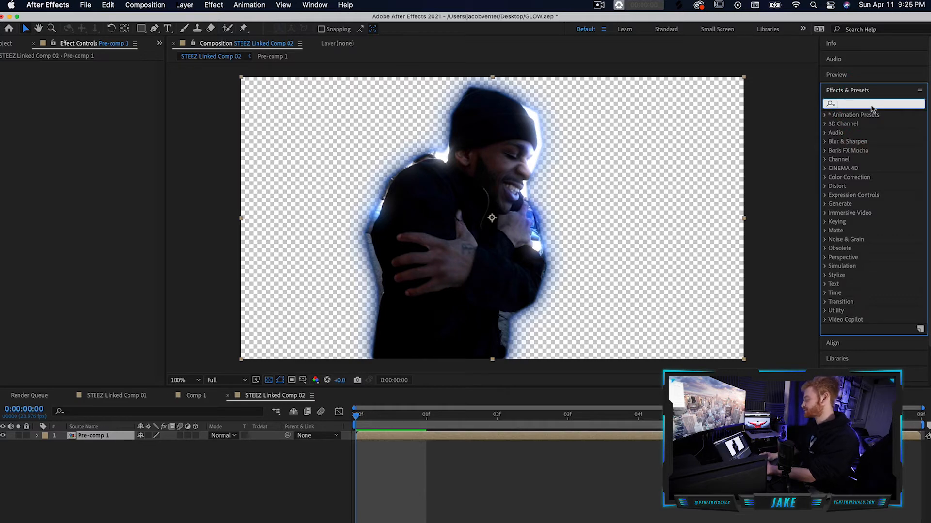
pyautogui.write('turbul')
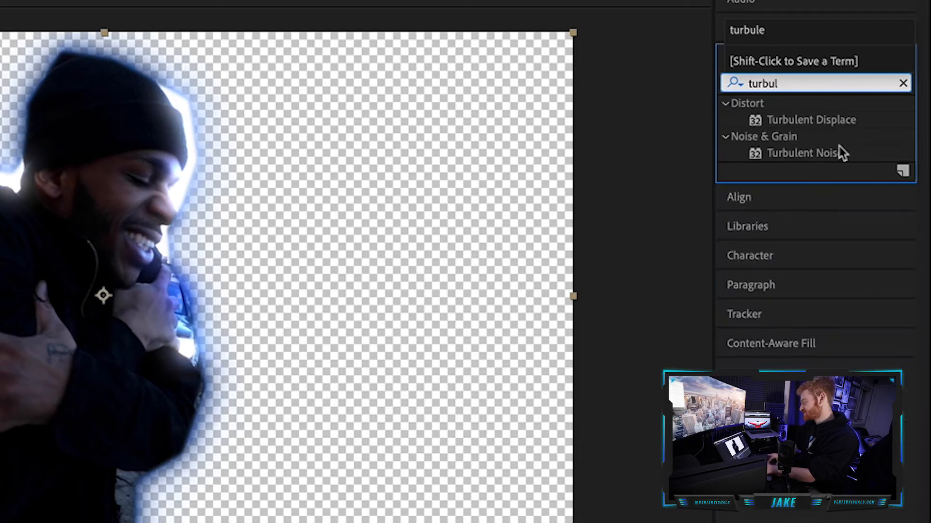
pyautogui.click(814, 170)
pyautogui.click(822, 114)
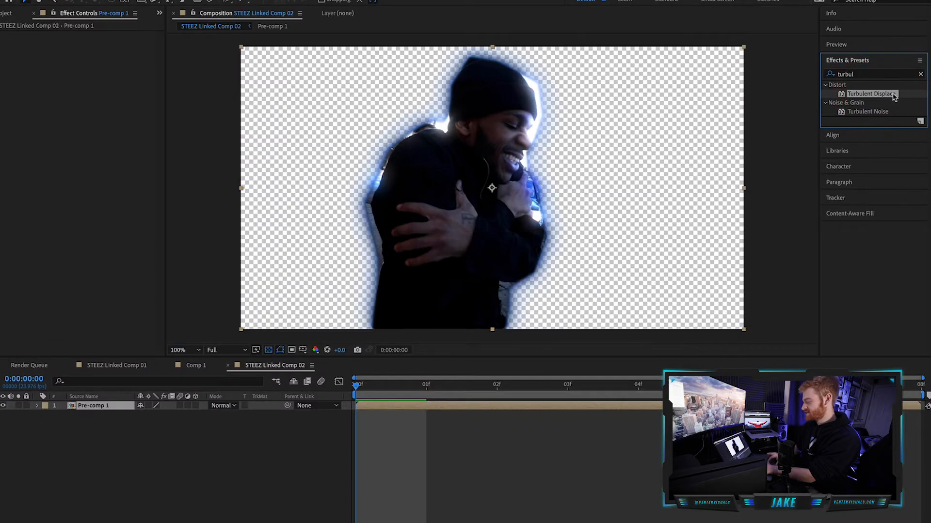
pyautogui.moveTo(91, 362); pyautogui.dragTo(92, 409)
pyautogui.moveTo(96, 52); pyautogui.dragTo(158, 81)
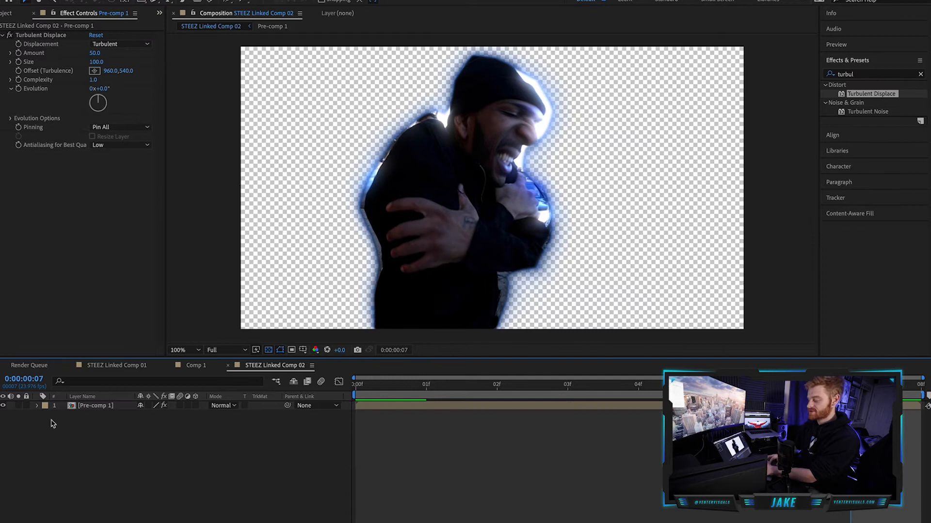
# At frame 7, enable keyframing for Turbulent Displace's Amount, Size, Offset, Complexity and Evolution on Pre-comp 1.
pyautogui.click(37, 406)
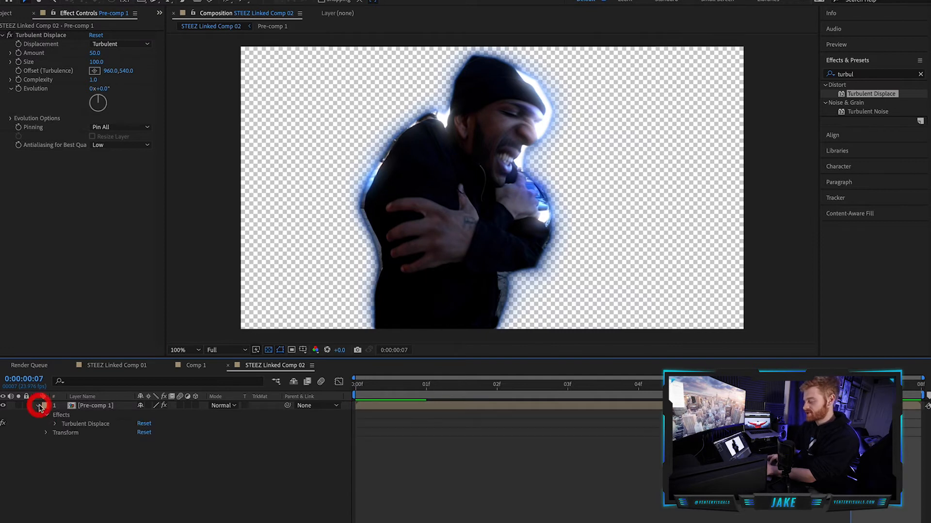
pyautogui.click(55, 425)
pyautogui.click(78, 424)
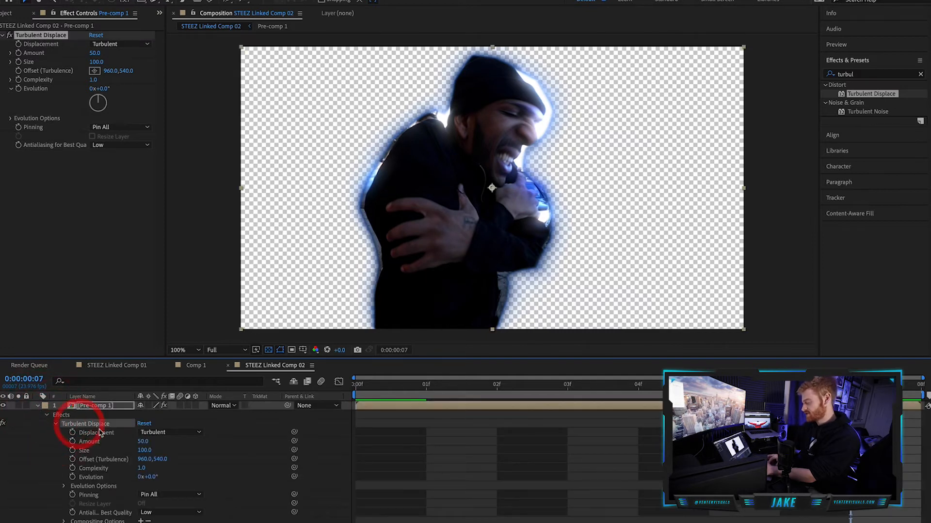
pyautogui.click(72, 441)
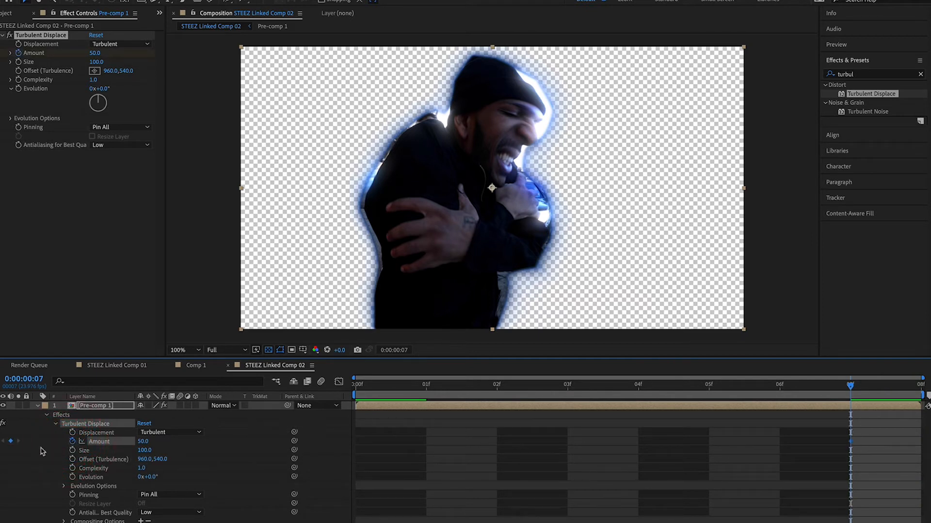
pyautogui.click(72, 450)
pyautogui.click(72, 477)
pyautogui.click(72, 469)
pyautogui.click(73, 459)
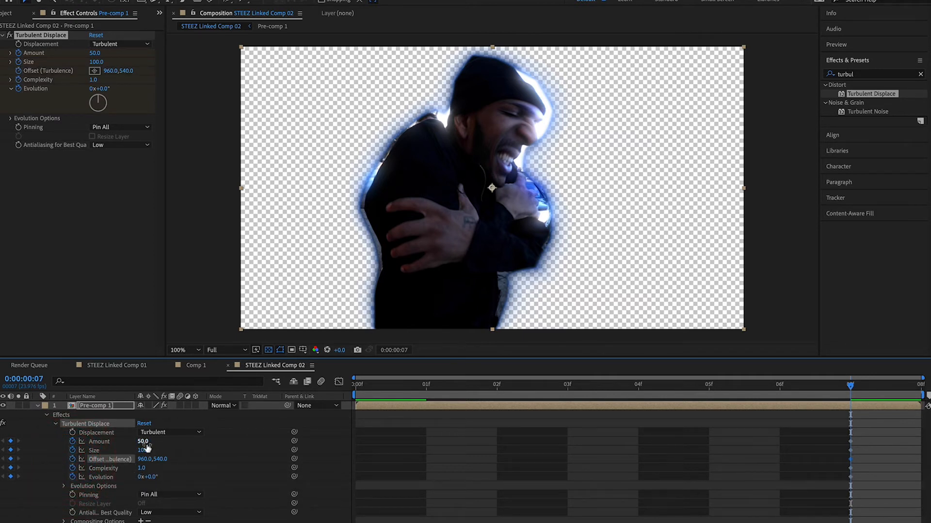
# Set the Amount keyframe to 0 and move all five Turbulent Displace keyframes to the layer's end at frame 8.
pyautogui.click(143, 442)
pyautogui.write('0')
pyautogui.press('Return')
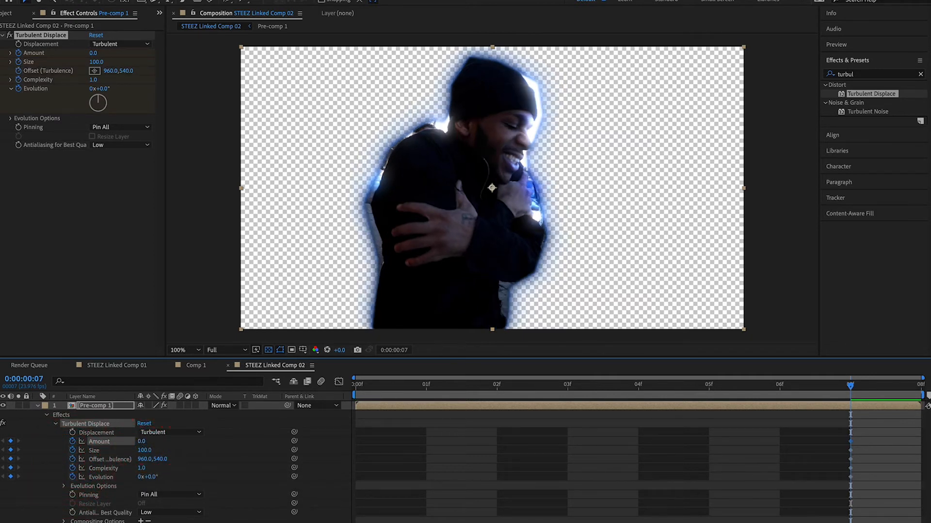
pyautogui.moveTo(878, 429); pyautogui.dragTo(909, 479)
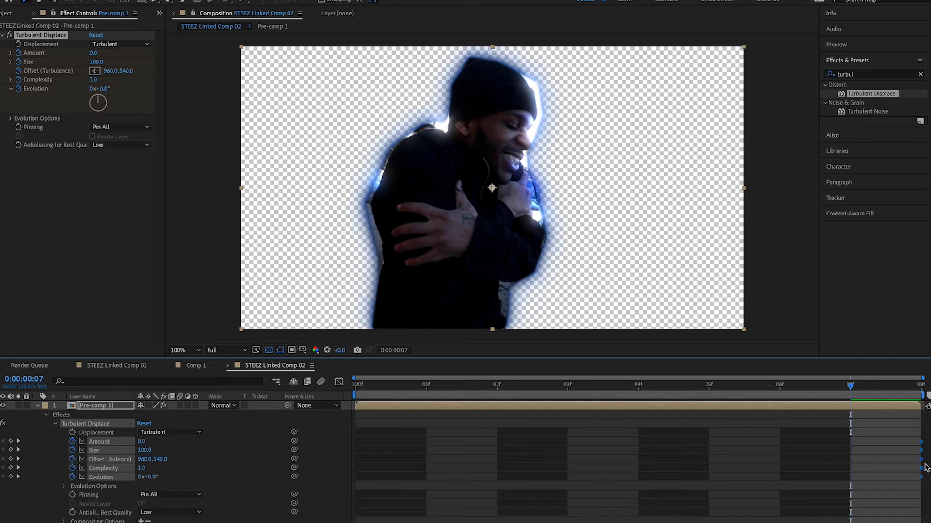
# Return to the first frame and set the Turbulent Displace type to Horizontal Displacement.
pyautogui.moveTo(446, 394); pyautogui.dragTo(347, 395)
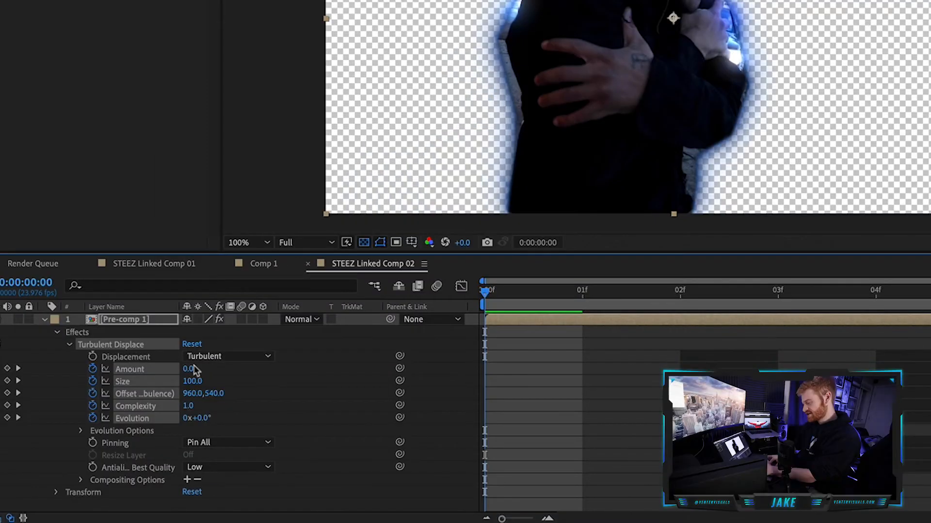
pyautogui.click(218, 357)
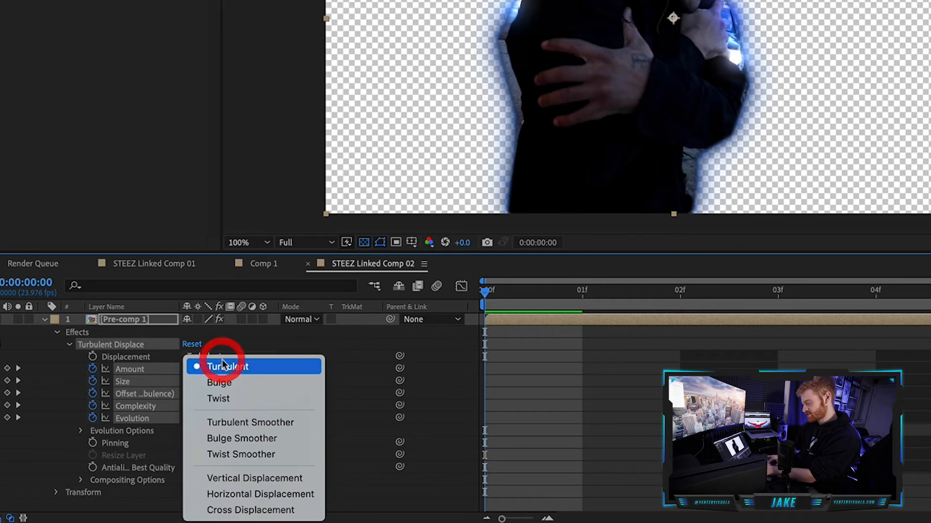
pyautogui.click(261, 495)
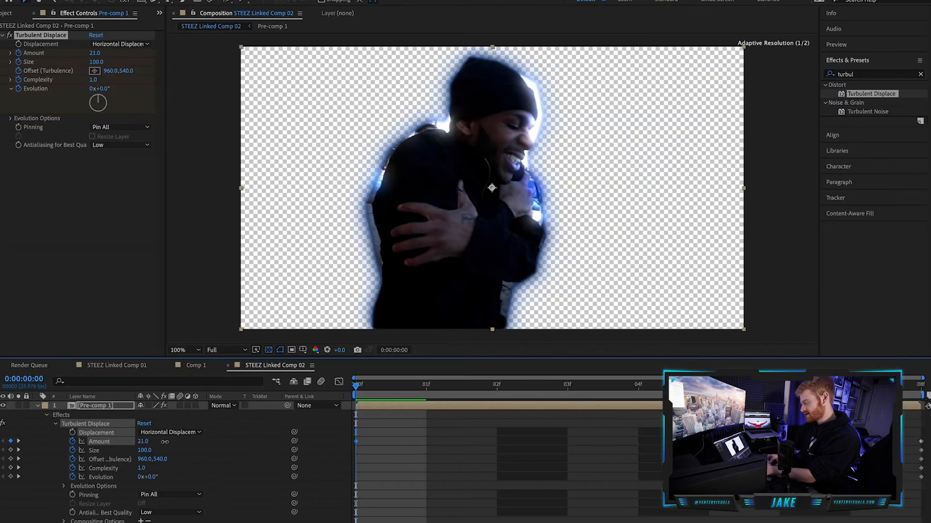
# At the first frame, keyframe the Turbulent Displace Amount at 362, Size at 25 and Evolution at 257°.
pyautogui.moveTo(201, 372); pyautogui.dragTo(451, 358)
pyautogui.moveTo(331, 435); pyautogui.dragTo(327, 434)
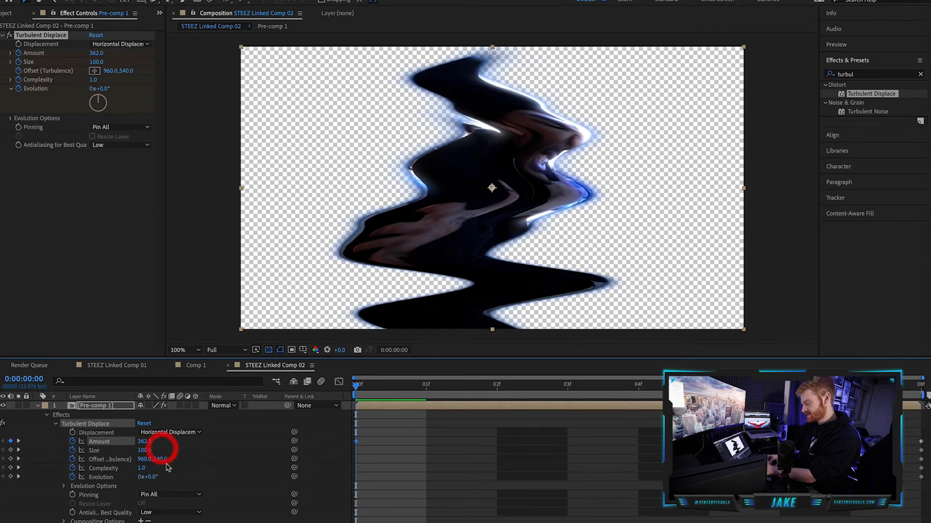
pyautogui.moveTo(143, 453); pyautogui.dragTo(110, 454)
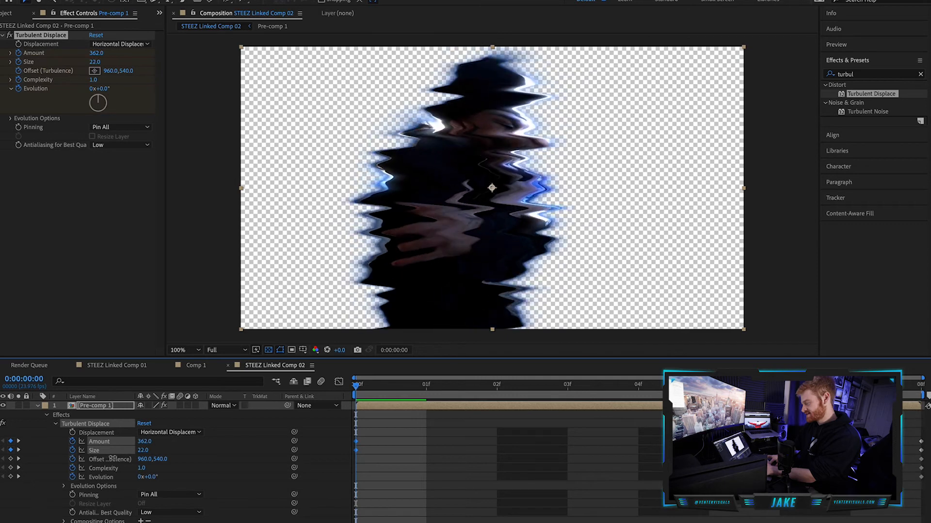
pyautogui.moveTo(152, 477); pyautogui.dragTo(270, 463)
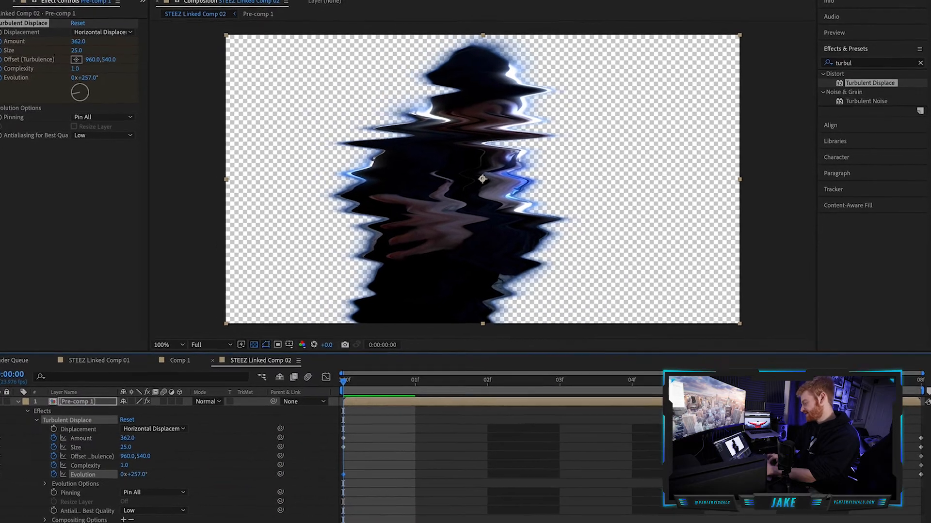
# Apply Easy Ease In to the five Turbulent Displace keyframes at the layer's end and preview the animation.
pyautogui.moveTo(888, 420); pyautogui.dragTo(927, 487)
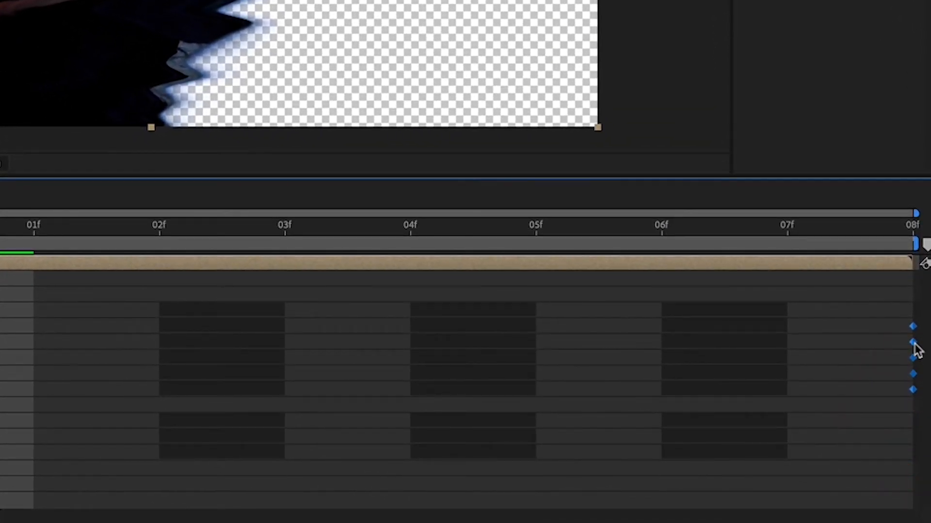
pyautogui.rightClick(913, 344)
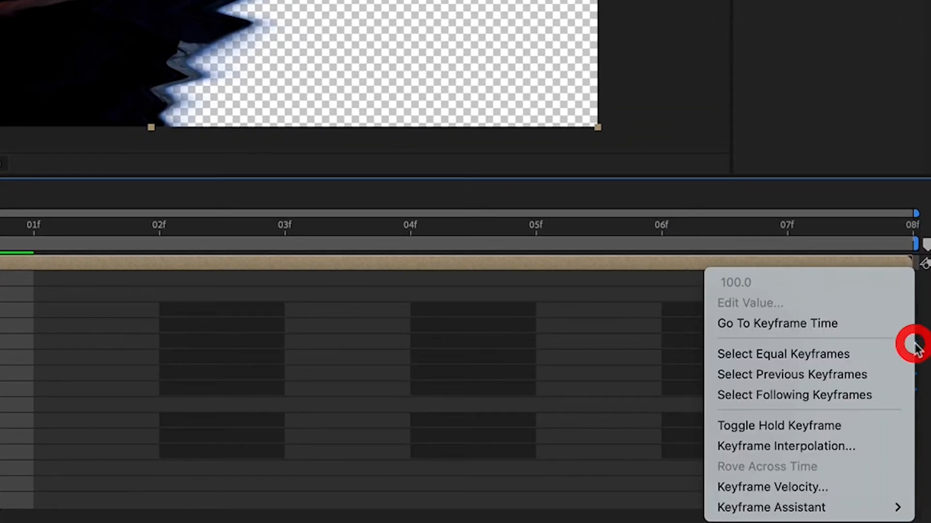
pyautogui.moveTo(785, 511)
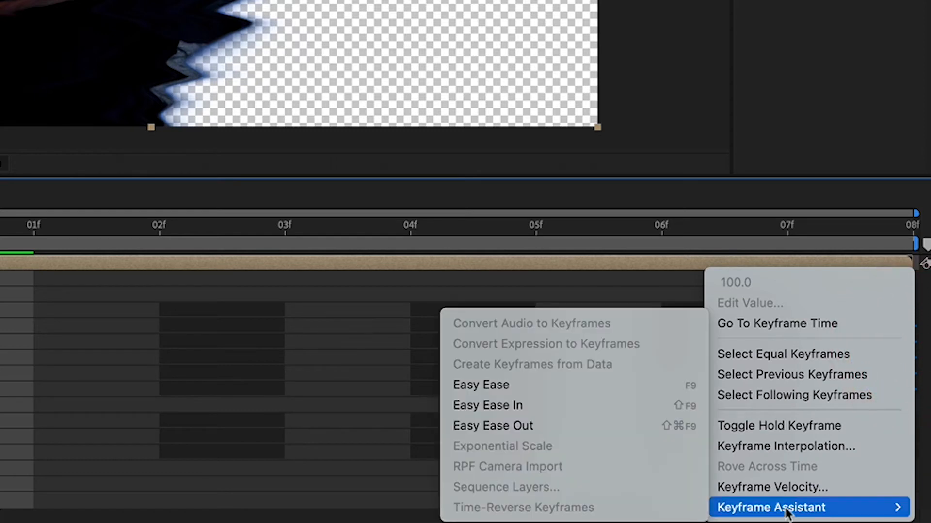
pyautogui.click(510, 405)
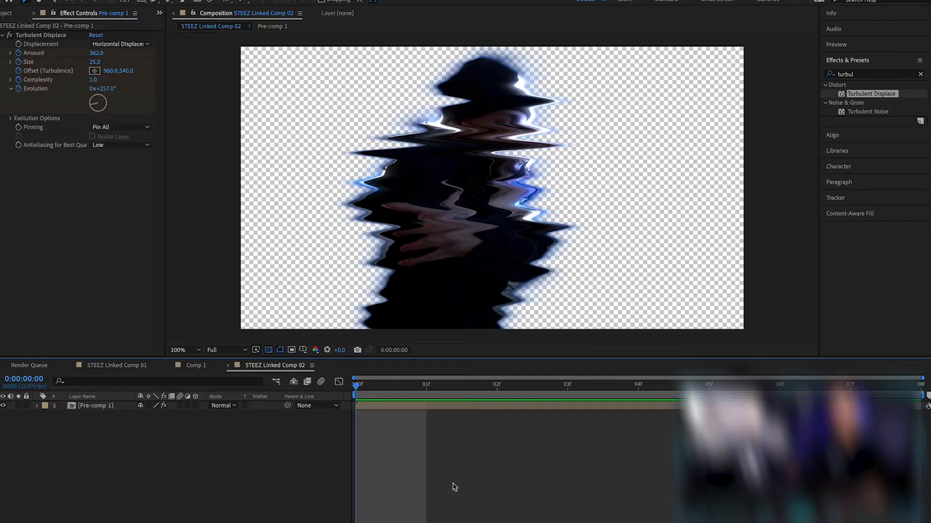
pyautogui.press('space')
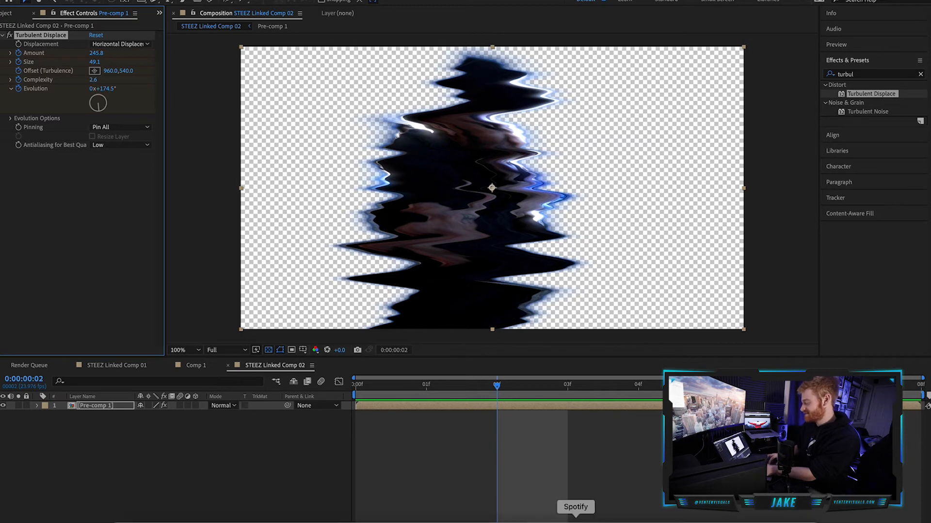
# Switch to Premiere Pro and play back the cutout transition from MVI_0277.MP4 to MVI_0278.MP4 in Sequence 02.
pyautogui.click(623, 518)
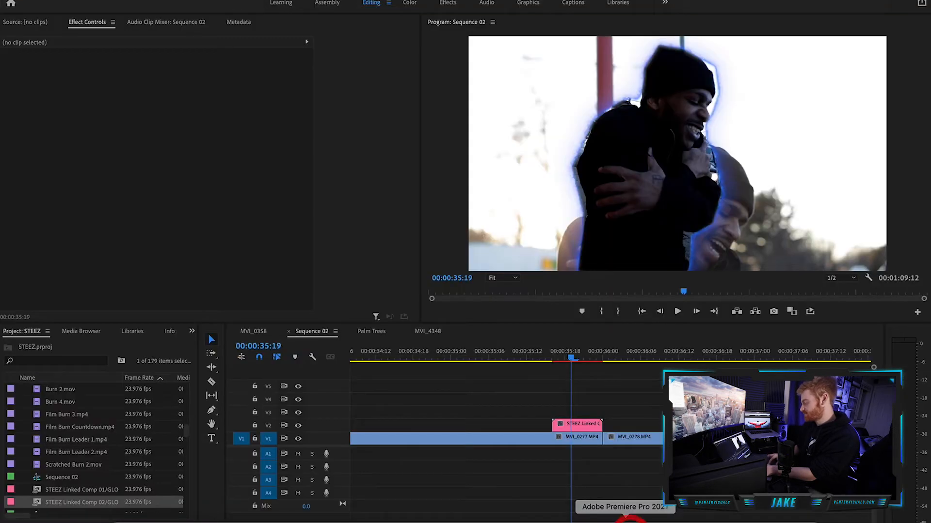
pyautogui.click(596, 376)
pyautogui.click(508, 356)
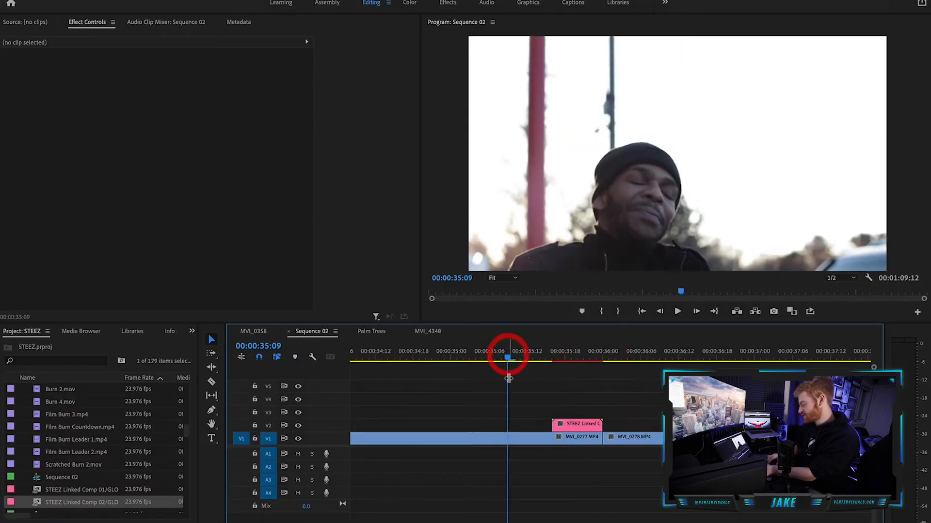
pyautogui.press('-')
pyautogui.press('-')
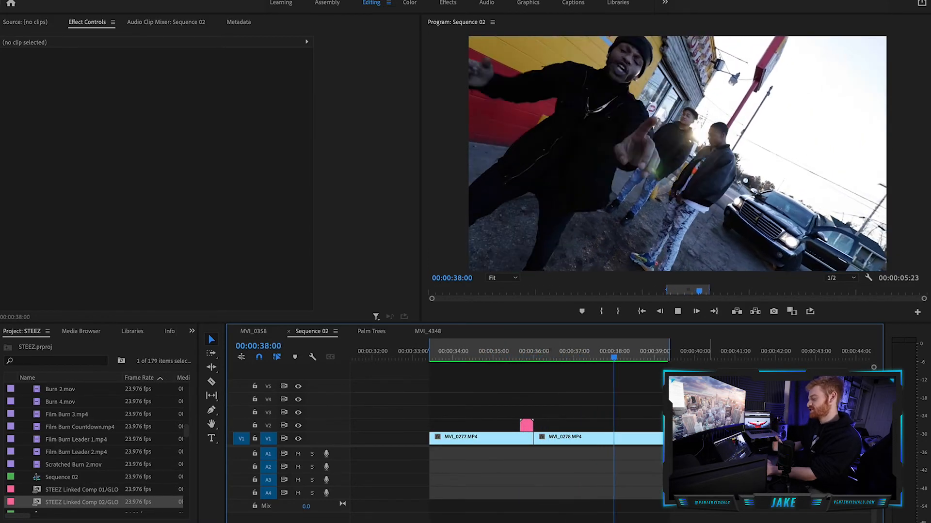
pyautogui.press('space')
pyautogui.click(810, 312)
pyautogui.press('space')
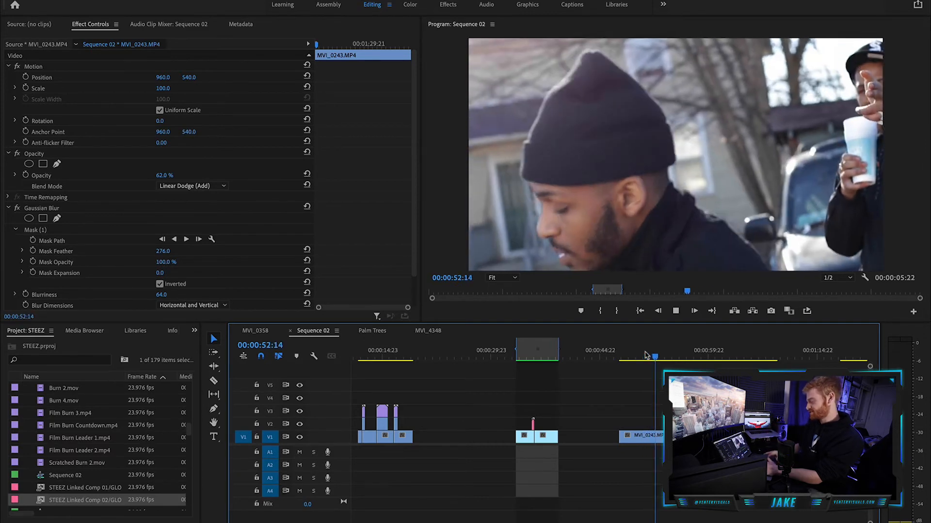
# Duplicate MVI_0243.MP4 onto track V2 directly above the original and set the copy's blend mode to Linear Dodge (Add).
pyautogui.press('space')
pyautogui.click(658, 435)
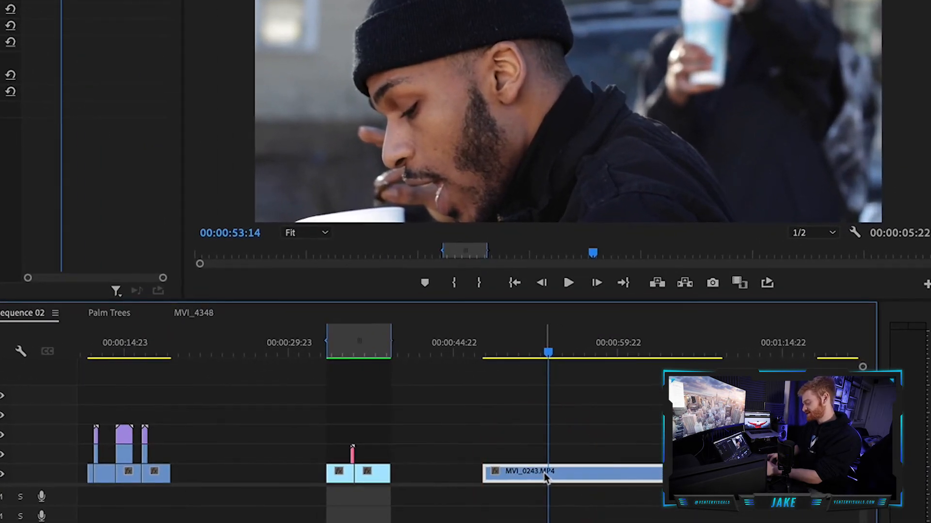
pyautogui.moveTo(544, 473); pyautogui.dragTo(544, 455)
pyautogui.click(544, 456)
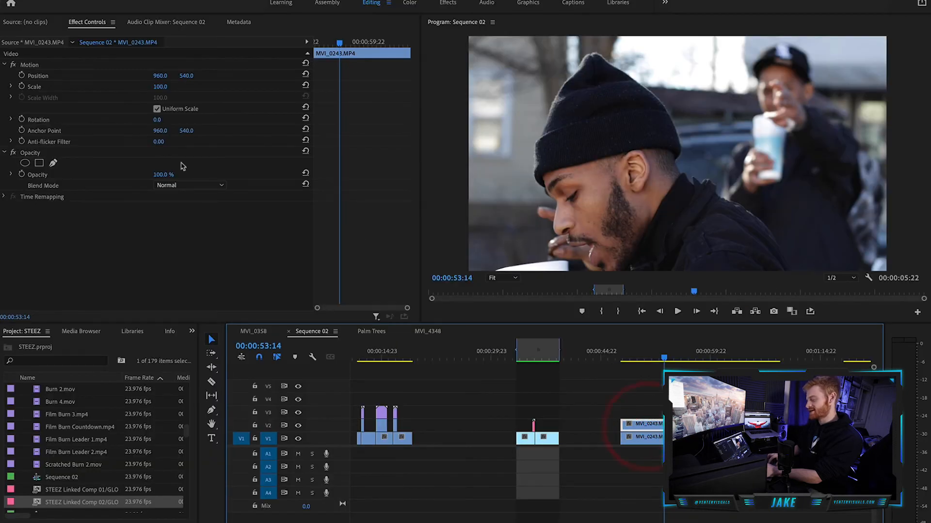
pyautogui.click(192, 184)
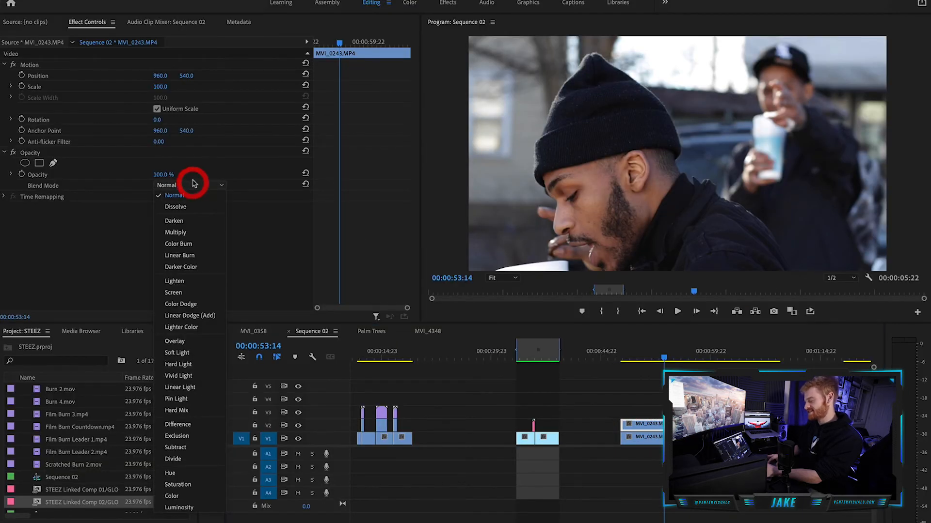
pyautogui.click(216, 316)
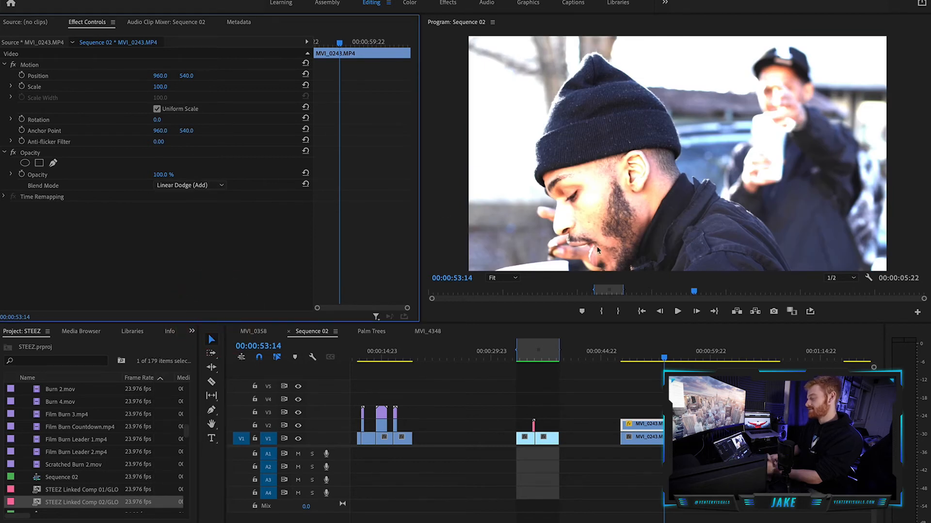
# Apply Gaussian Blur to the V2 copy of MVI_0243.MP4, with Repeat Edge Pixels enabled and Blurriness at 100.
pyautogui.click(192, 331)
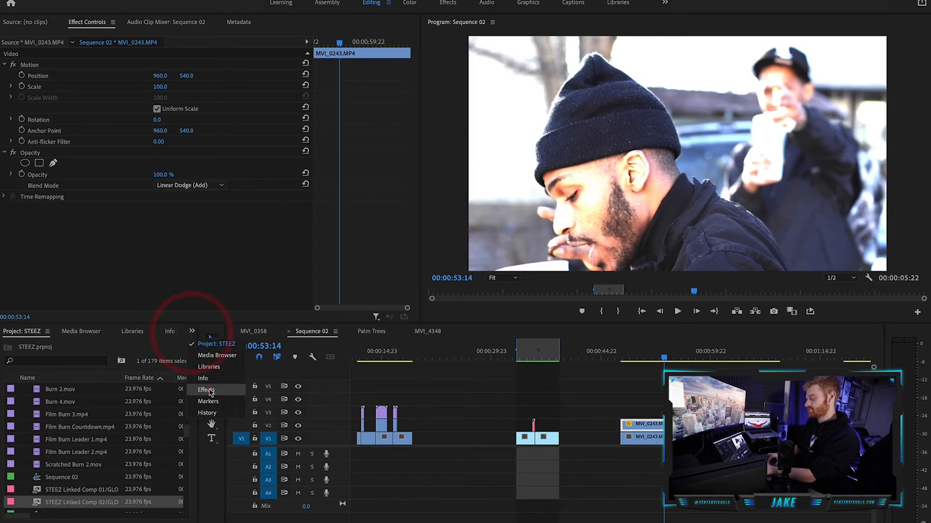
pyautogui.click(209, 386)
pyautogui.click(104, 345)
pyautogui.click(74, 345)
pyautogui.write('gaus')
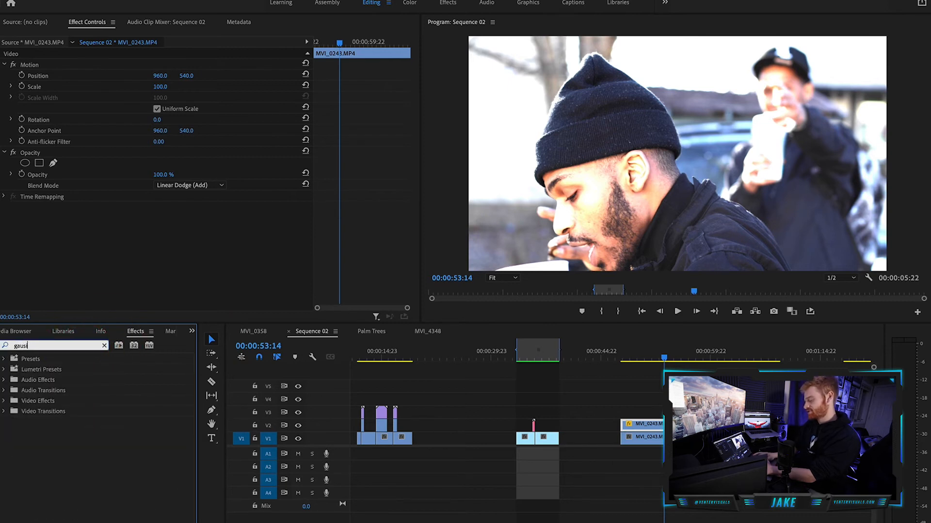
pyautogui.click(34, 453)
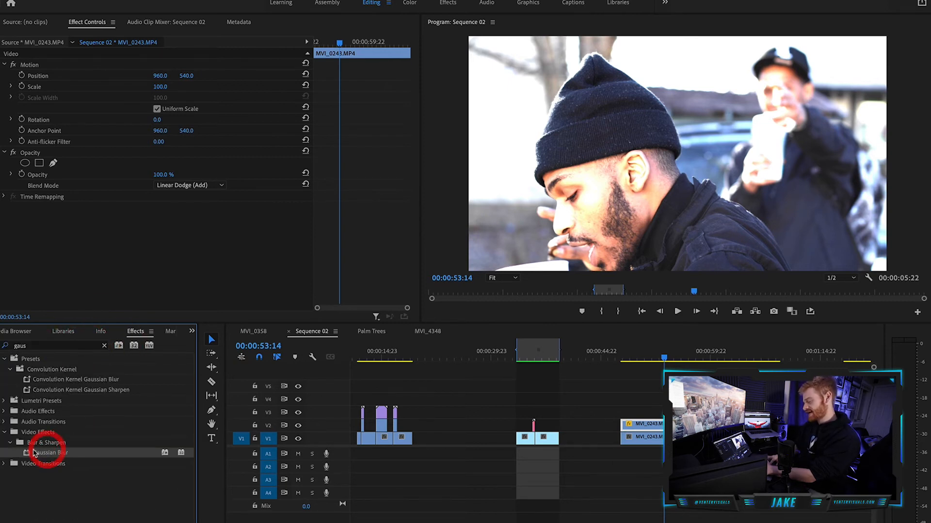
pyautogui.moveTo(621, 403); pyautogui.dragTo(640, 424)
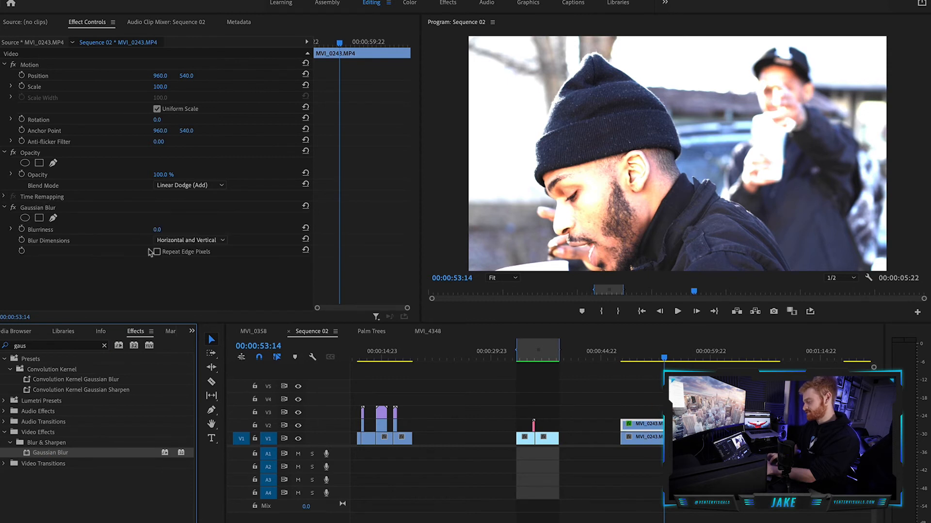
pyautogui.click(157, 252)
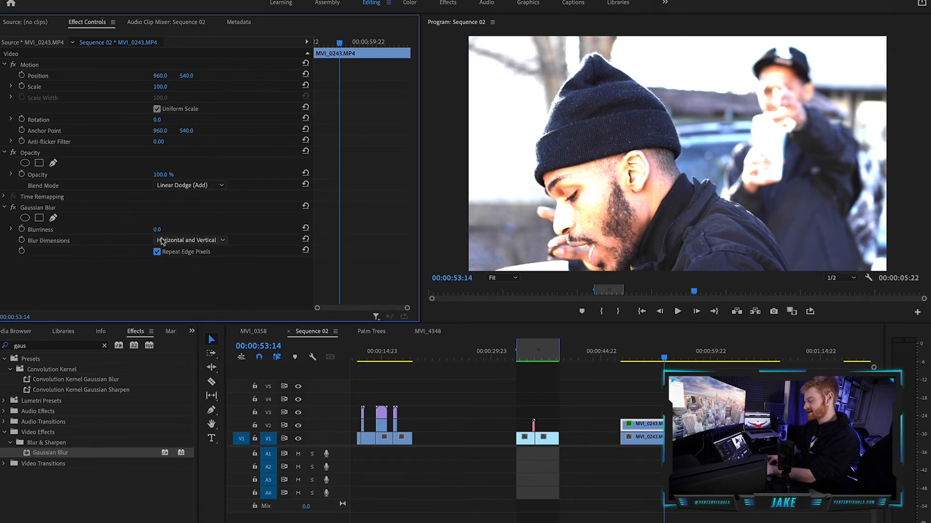
pyautogui.moveTo(160, 231); pyautogui.dragTo(206, 230)
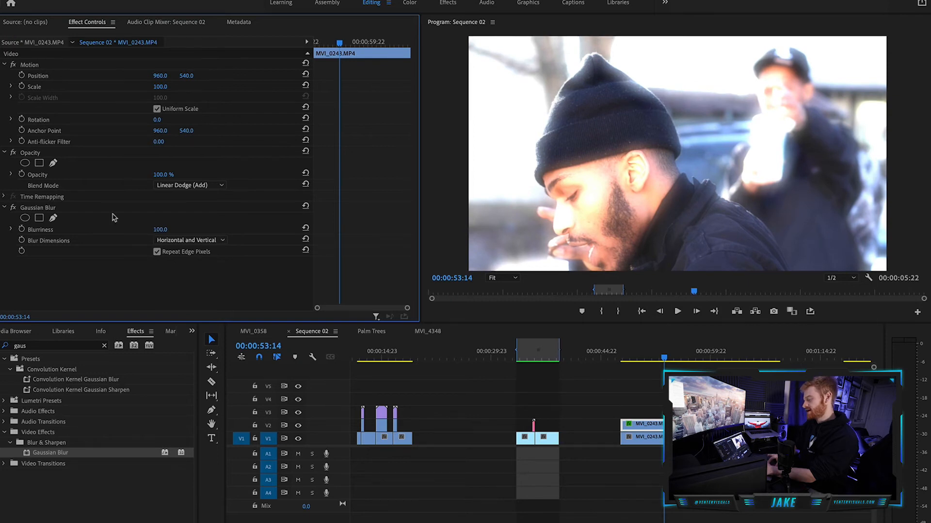
# Add an inverted elliptical mask to the Gaussian Blur, enlarged around the foreground man's head and shoulders, with Mask Feather at 335.
pyautogui.click(25, 219)
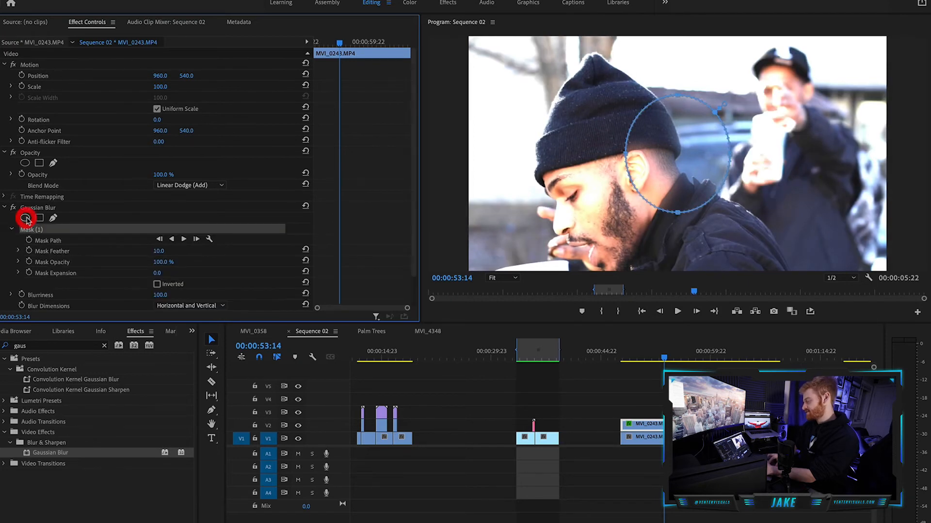
pyautogui.moveTo(678, 97); pyautogui.dragTo(677, 31)
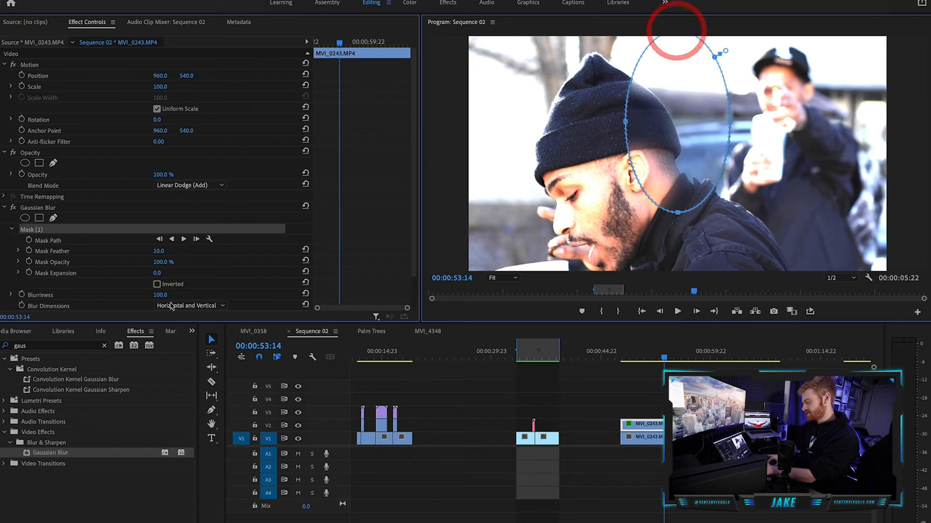
pyautogui.click(156, 284)
pyautogui.moveTo(625, 122); pyautogui.dragTo(510, 133)
pyautogui.moveTo(623, 273); pyautogui.dragTo(622, 273)
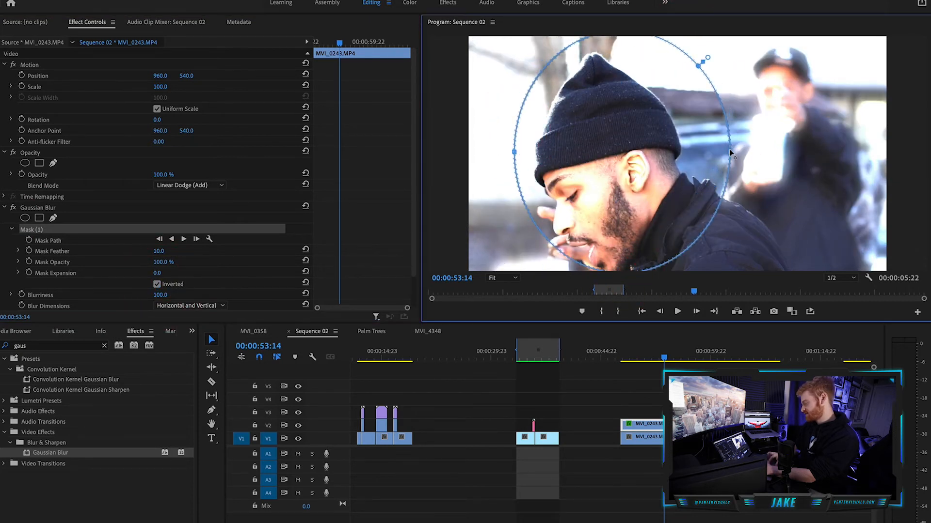
pyautogui.moveTo(730, 153); pyautogui.dragTo(779, 151)
pyautogui.moveTo(652, 165); pyautogui.dragTo(676, 172)
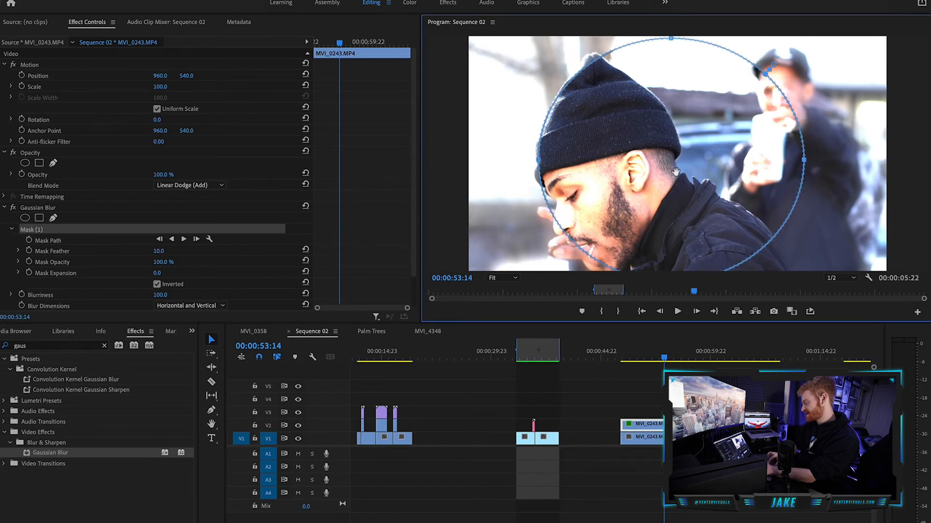
pyautogui.moveTo(164, 251); pyautogui.dragTo(300, 251)
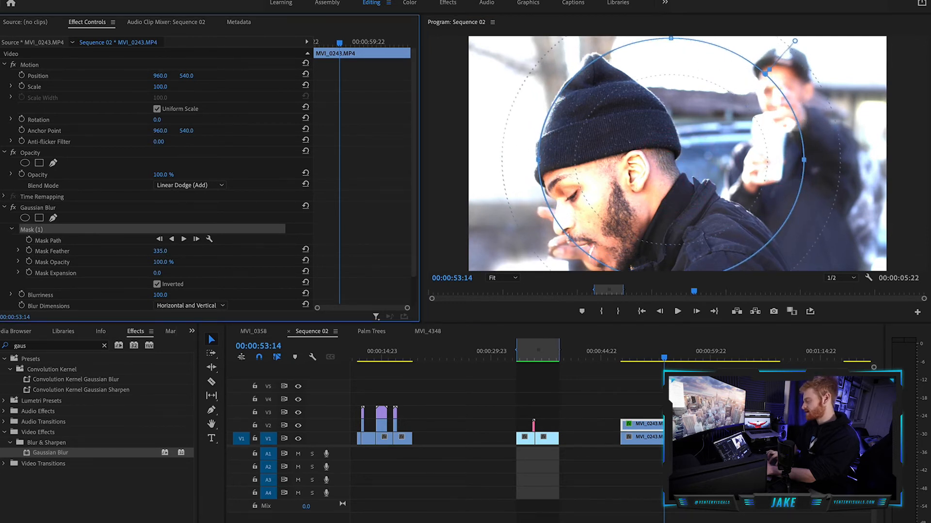
pyautogui.moveTo(669, 136); pyautogui.dragTo(644, 139)
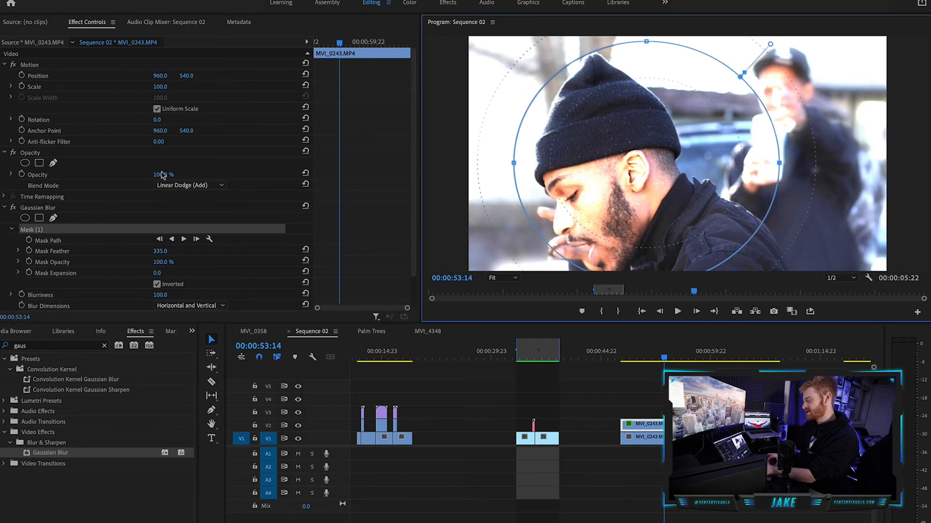
# Set the V2 copy's opacity to 90% and play the glow effect from near the clip's start.
pyautogui.click(170, 163)
pyautogui.moveTo(164, 174)
pyautogui.mouseDown()
pyautogui.moveTo(115, 174)
pyautogui.moveTo(164, 174)
pyautogui.mouseUp()
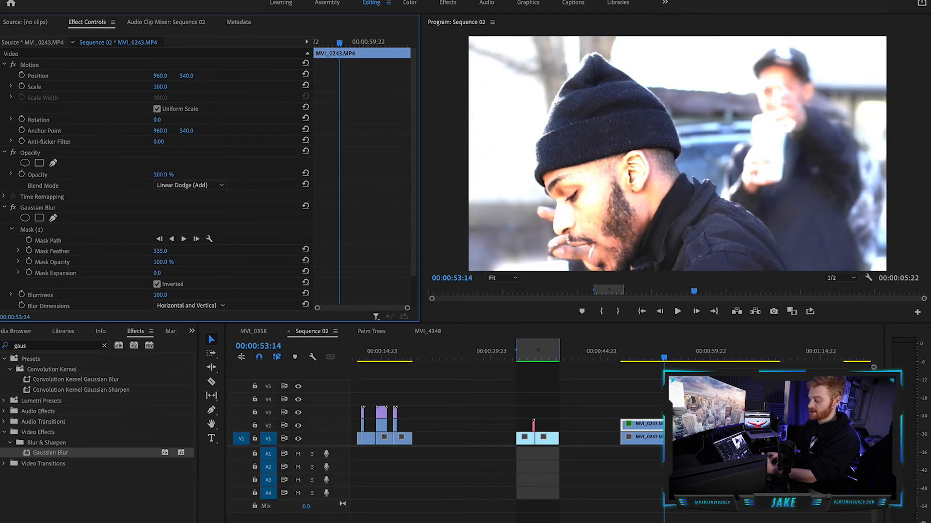
pyautogui.moveTo(163, 174)
pyautogui.mouseDown()
pyautogui.moveTo(119, 174)
pyautogui.moveTo(156, 175)
pyautogui.mouseUp()
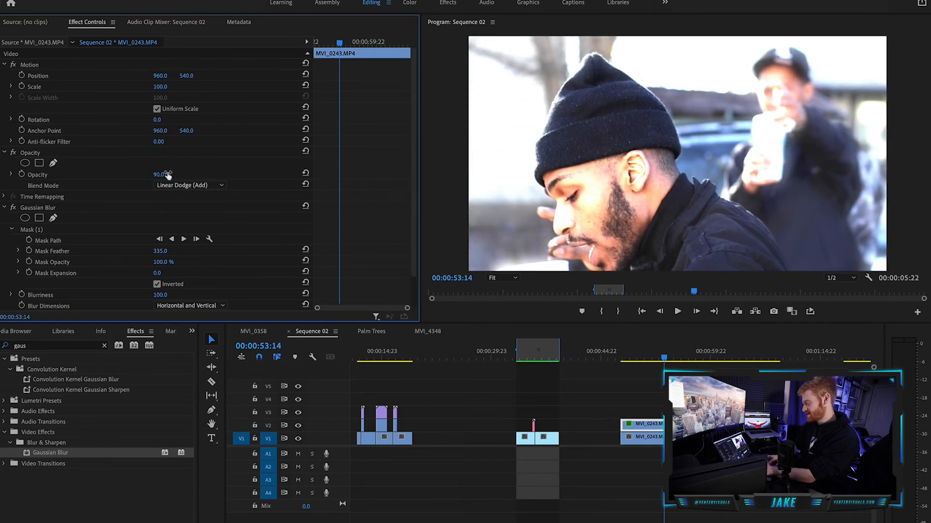
pyautogui.click(630, 357)
pyautogui.press('space')
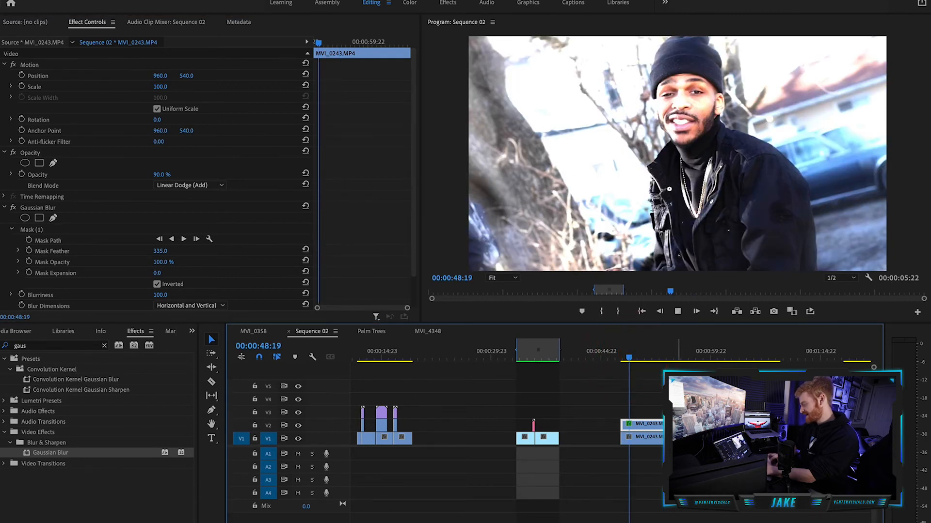